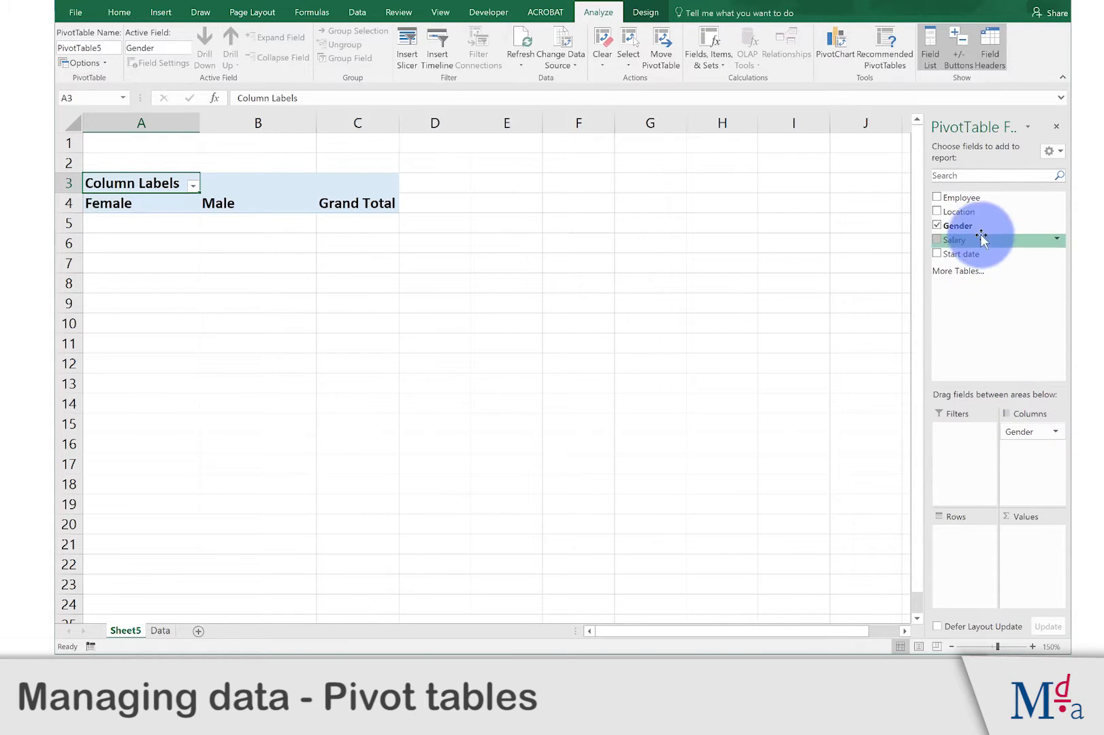
Add Location to the pivot table's rows, and add Employee (count) and Salary (sum) to its values
{"action": "left_click_drag", "start_coordinate": [974, 213], "coordinate": [970, 539]}
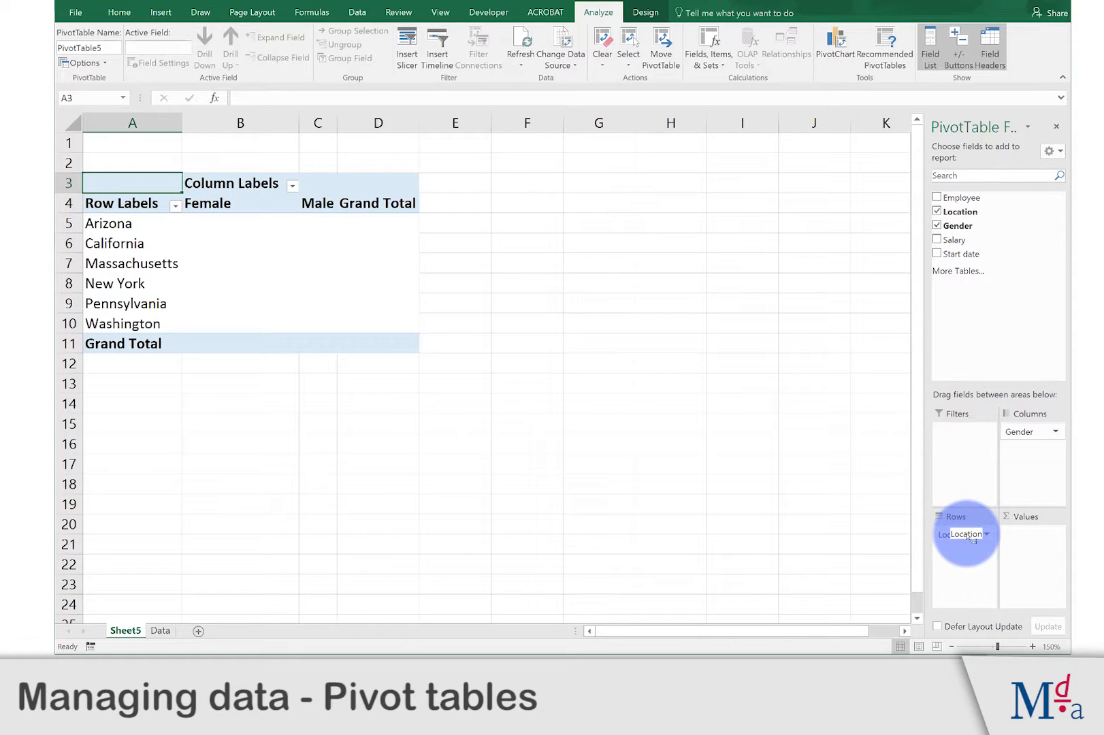
{"action": "left_click_drag", "start_coordinate": [978, 200], "coordinate": [1043, 544]}
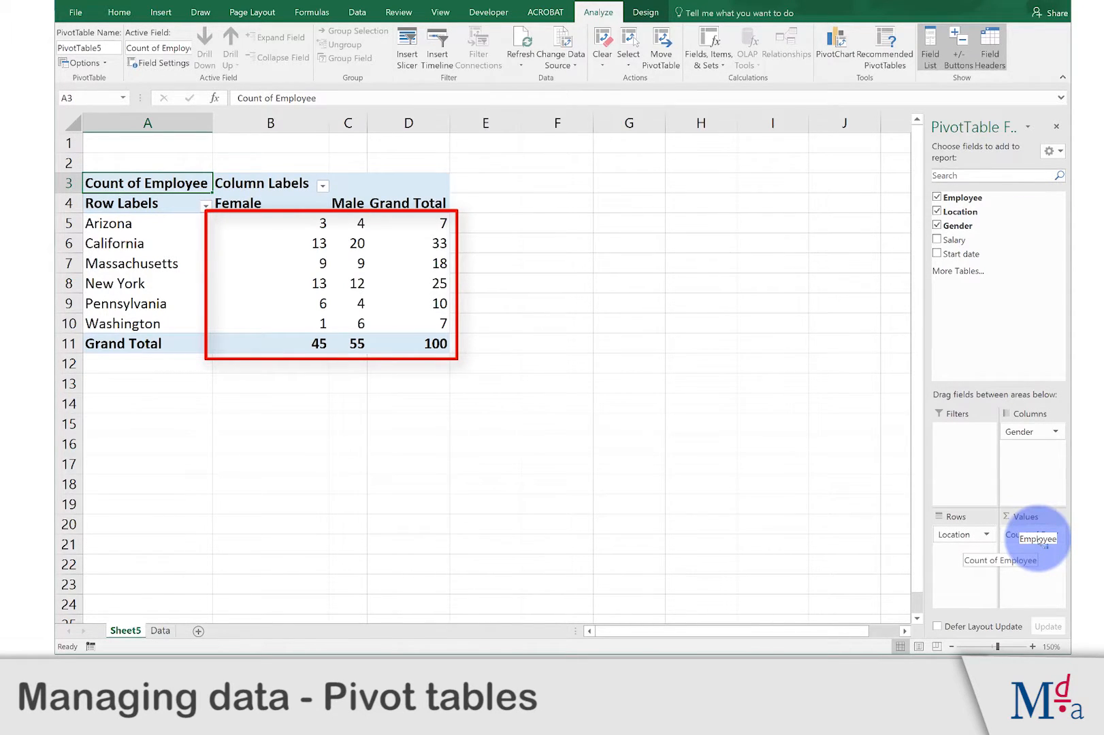
{"action": "left_click_drag", "start_coordinate": [1042, 544], "coordinate": [1043, 584]}
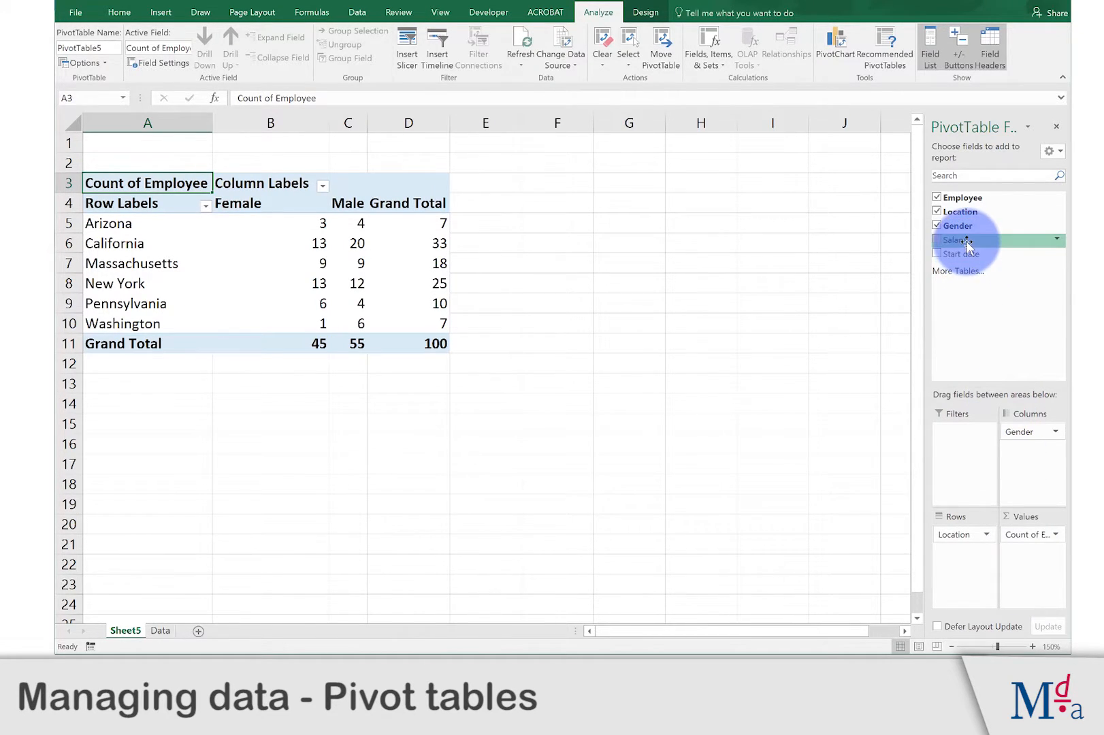
{"action": "left_click_drag", "start_coordinate": [967, 243], "coordinate": [1032, 560]}
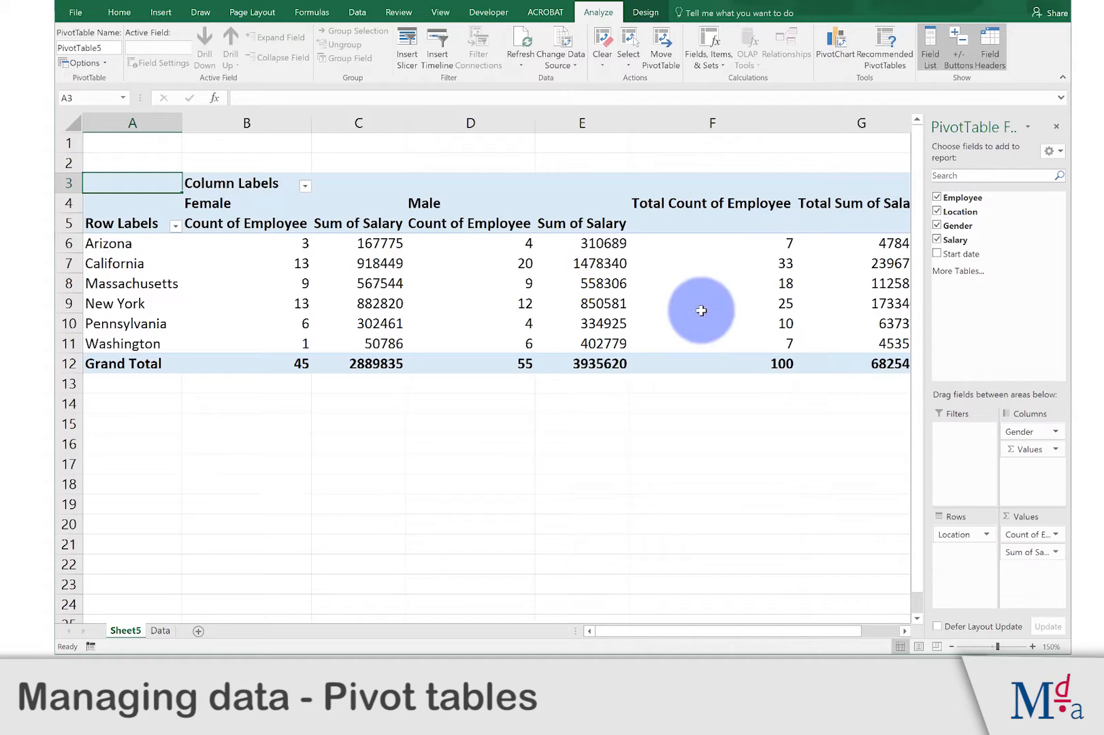
Review the summary calculation and number format options in the Sum of Salary value field settings
{"action": "left_click", "coordinate": [616, 283]}
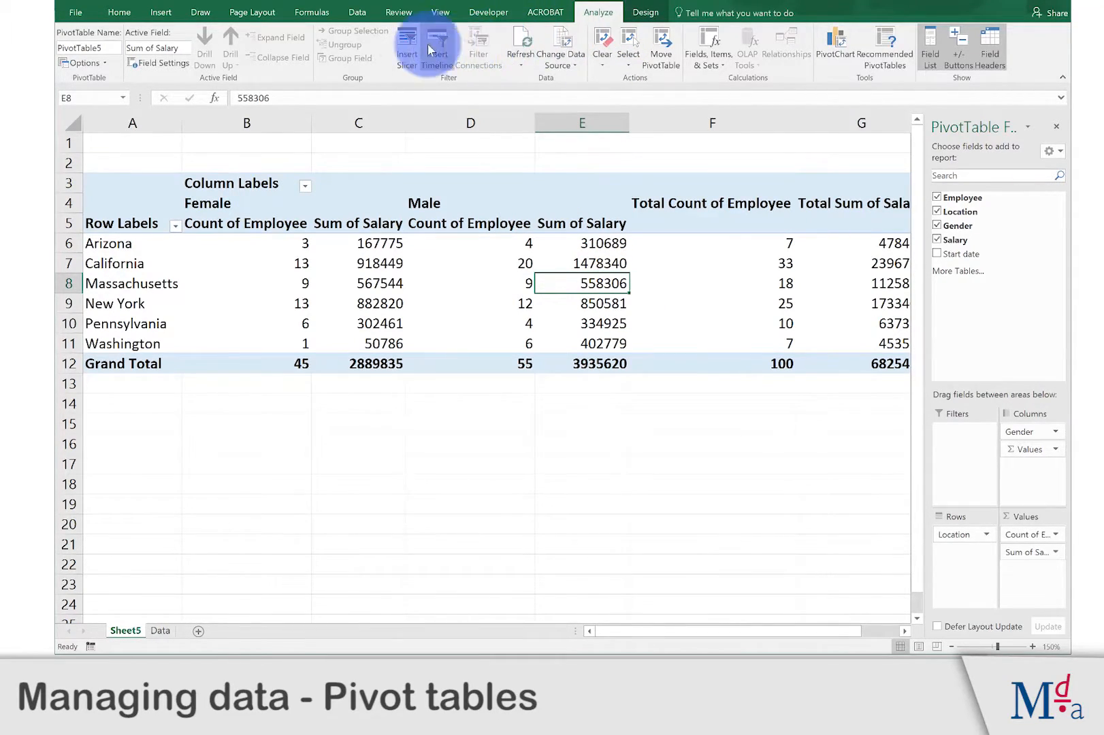
{"action": "left_click", "coordinate": [168, 62]}
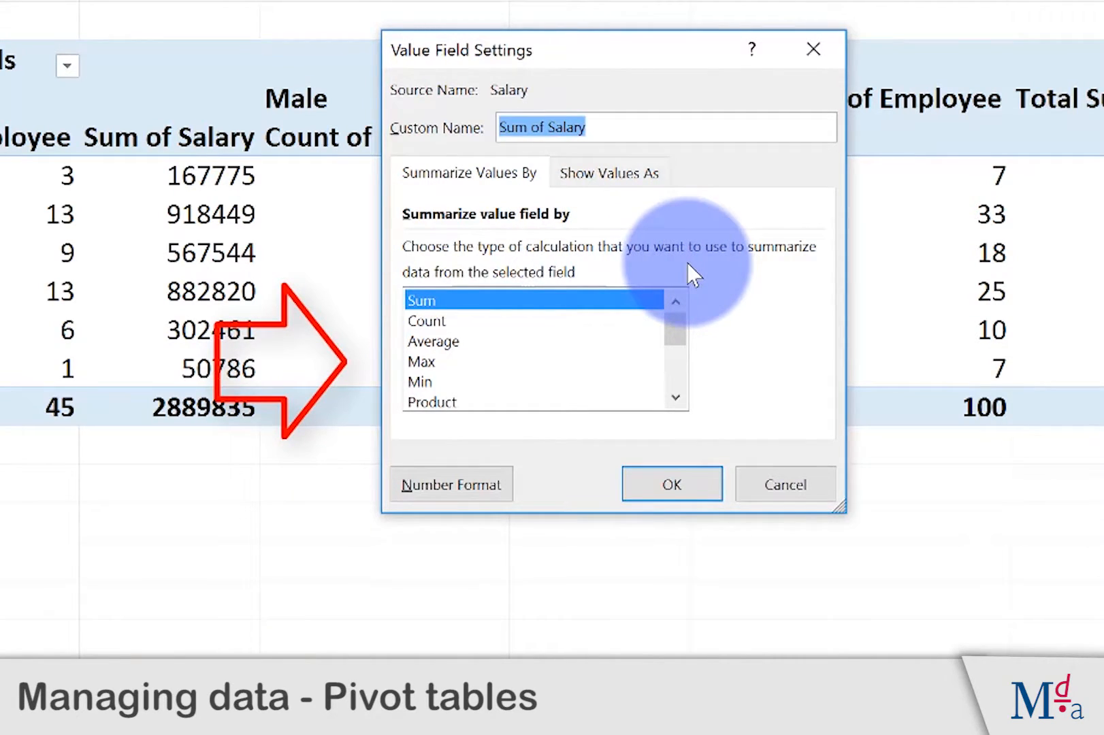
{"action": "left_click", "coordinate": [479, 482]}
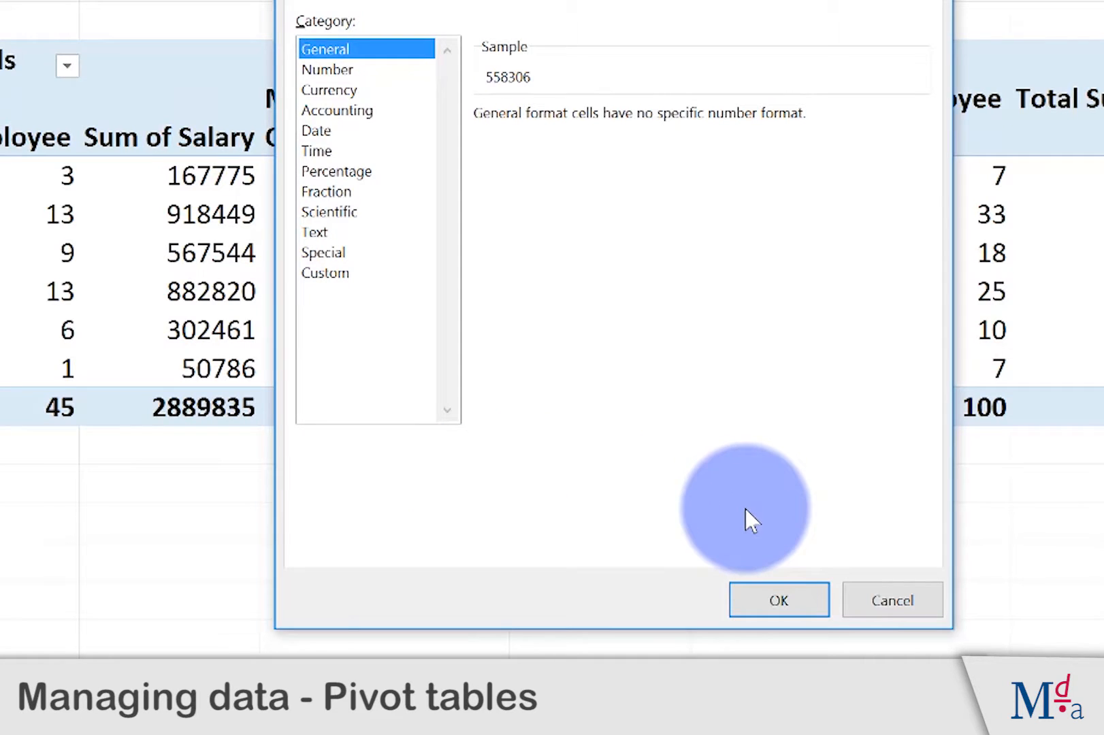
{"action": "left_click", "coordinate": [776, 601]}
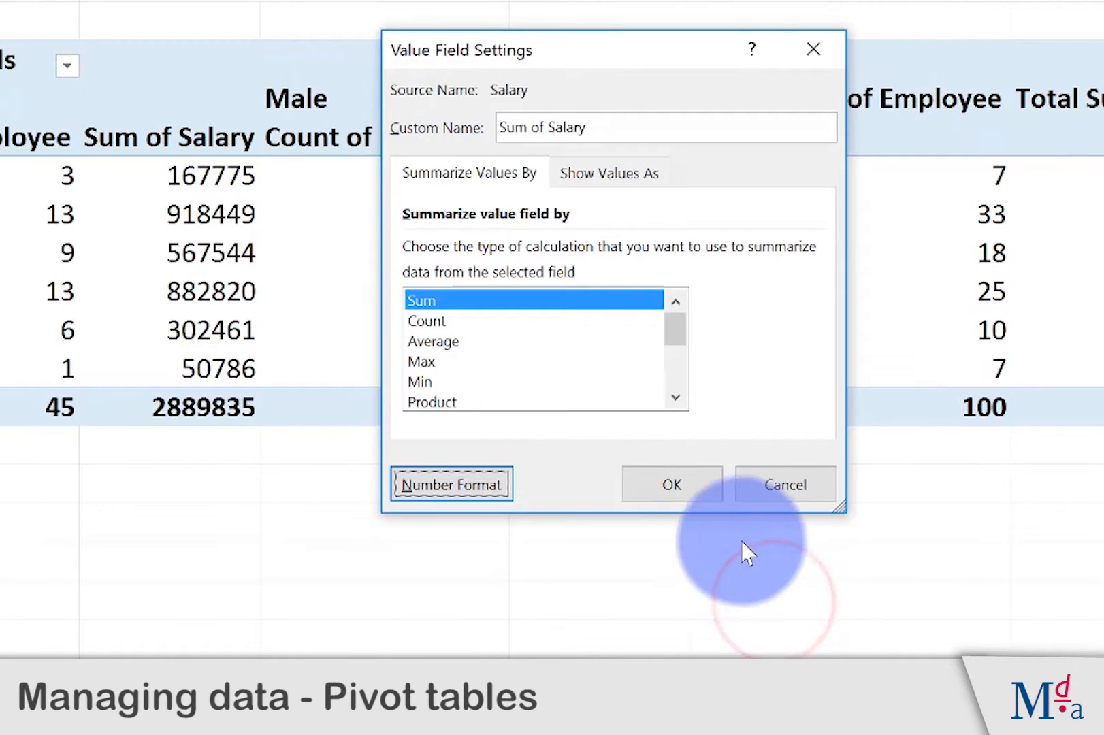
{"action": "left_click", "coordinate": [704, 497]}
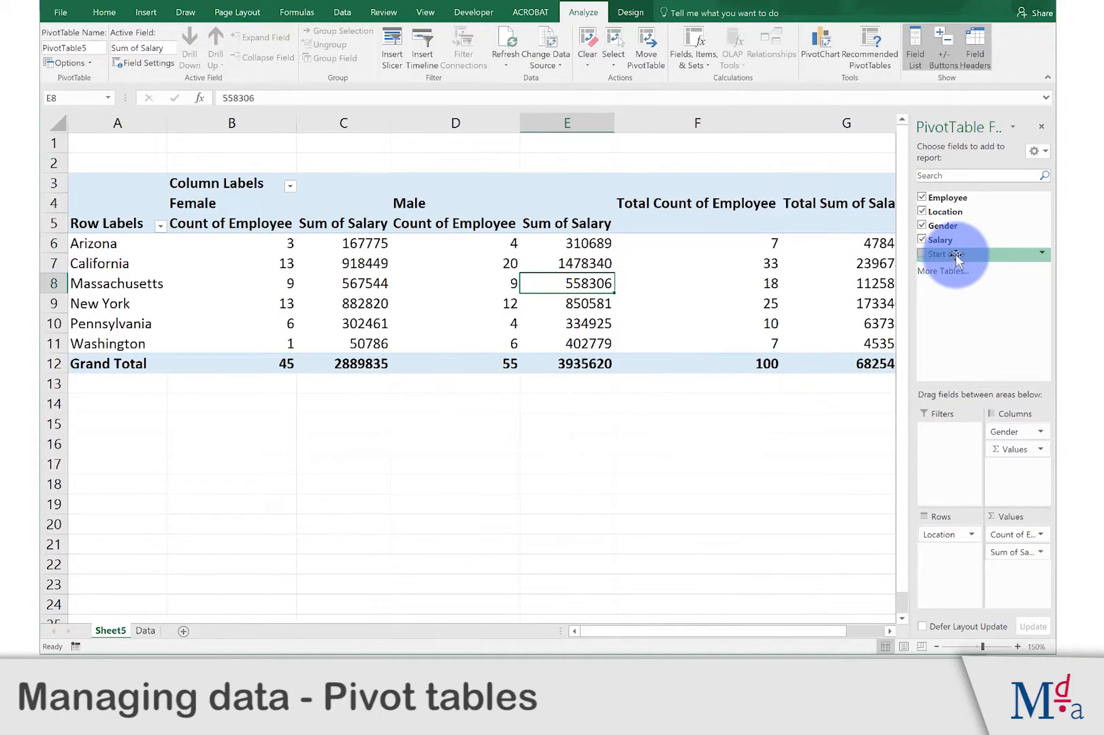
Add Start date as a report filter and show only 03-Jan-12
{"action": "left_click_drag", "start_coordinate": [956, 254], "coordinate": [952, 441]}
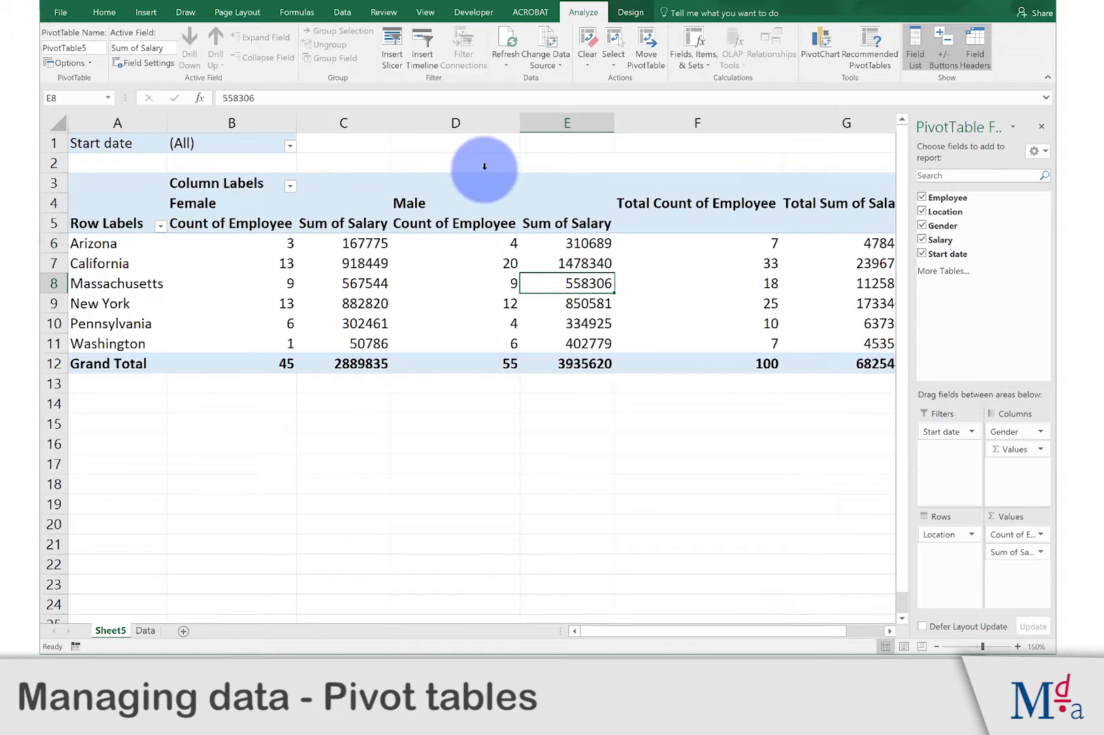
{"action": "left_click", "coordinate": [290, 147]}
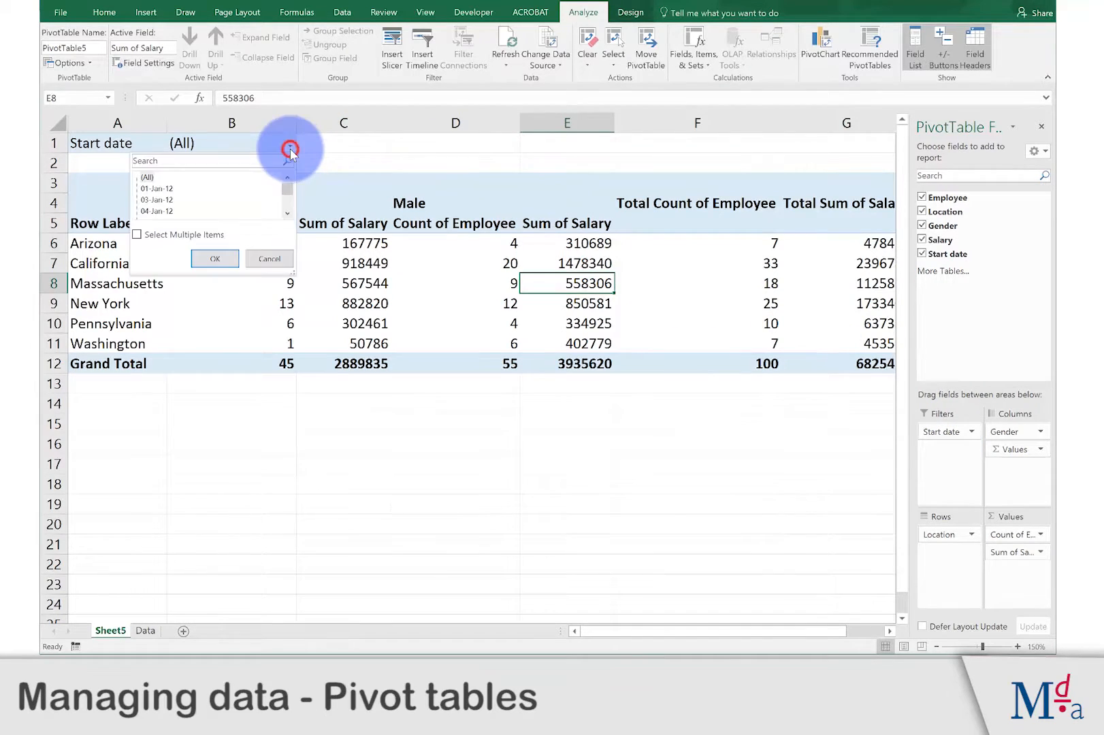
{"action": "left_click", "coordinate": [171, 200]}
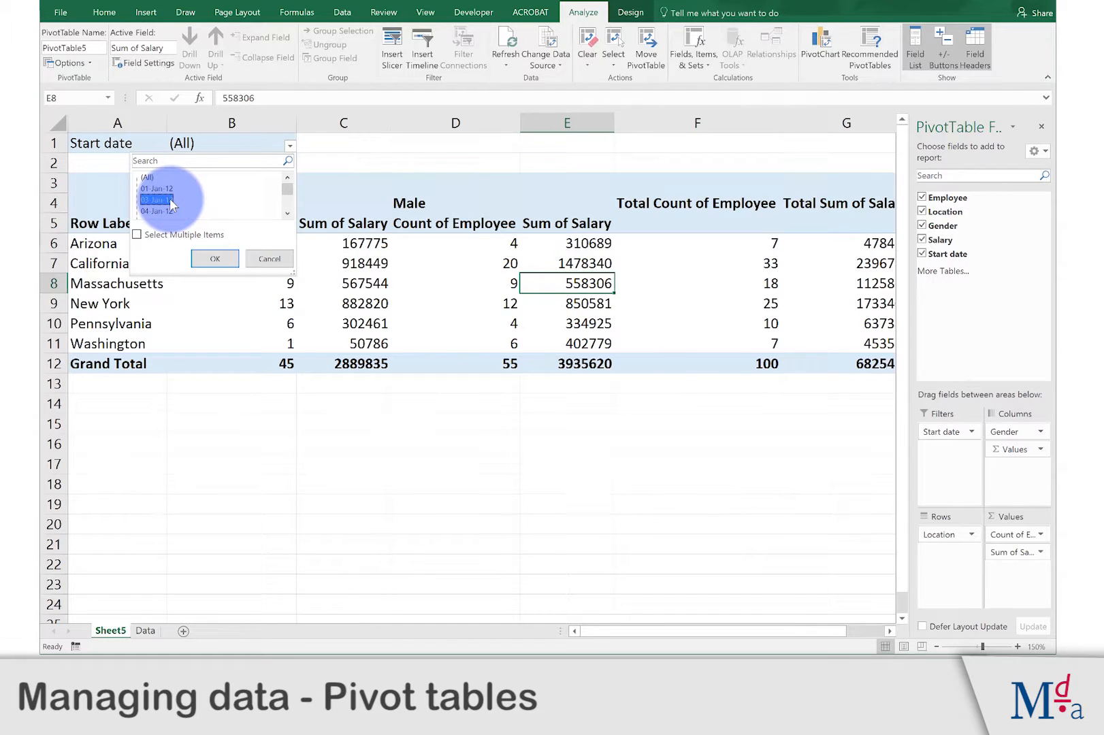
{"action": "left_click", "coordinate": [215, 259]}
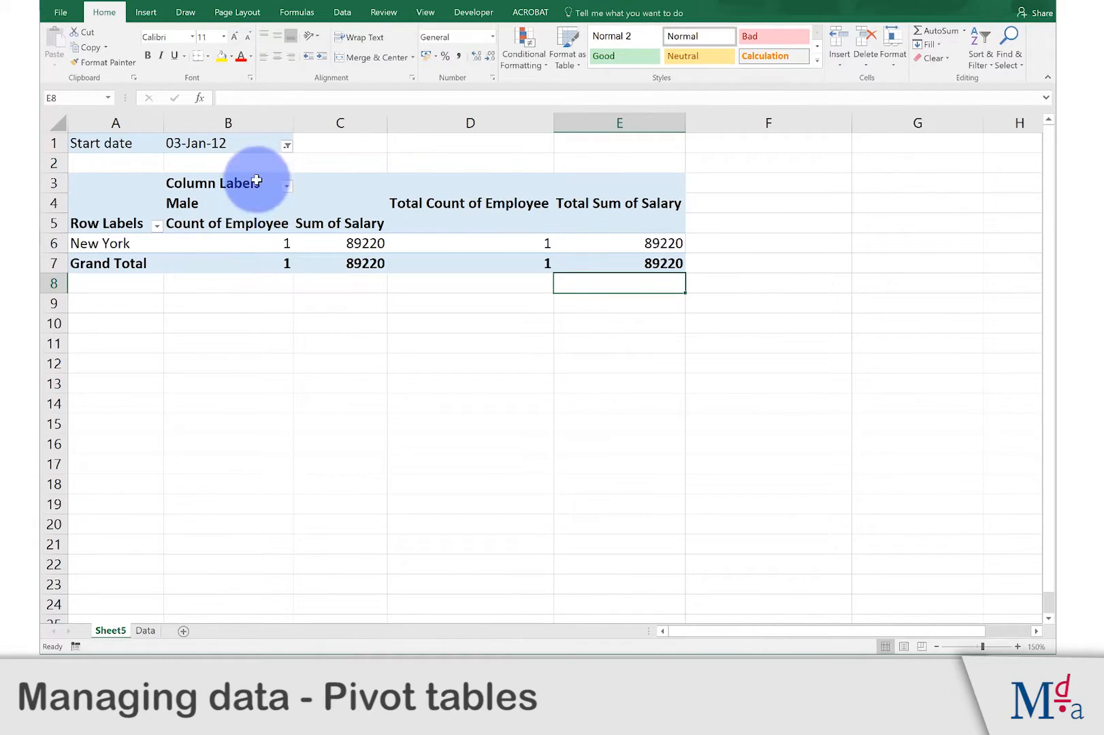
Reset the Start date report filter to (All)
{"action": "left_click", "coordinate": [288, 145]}
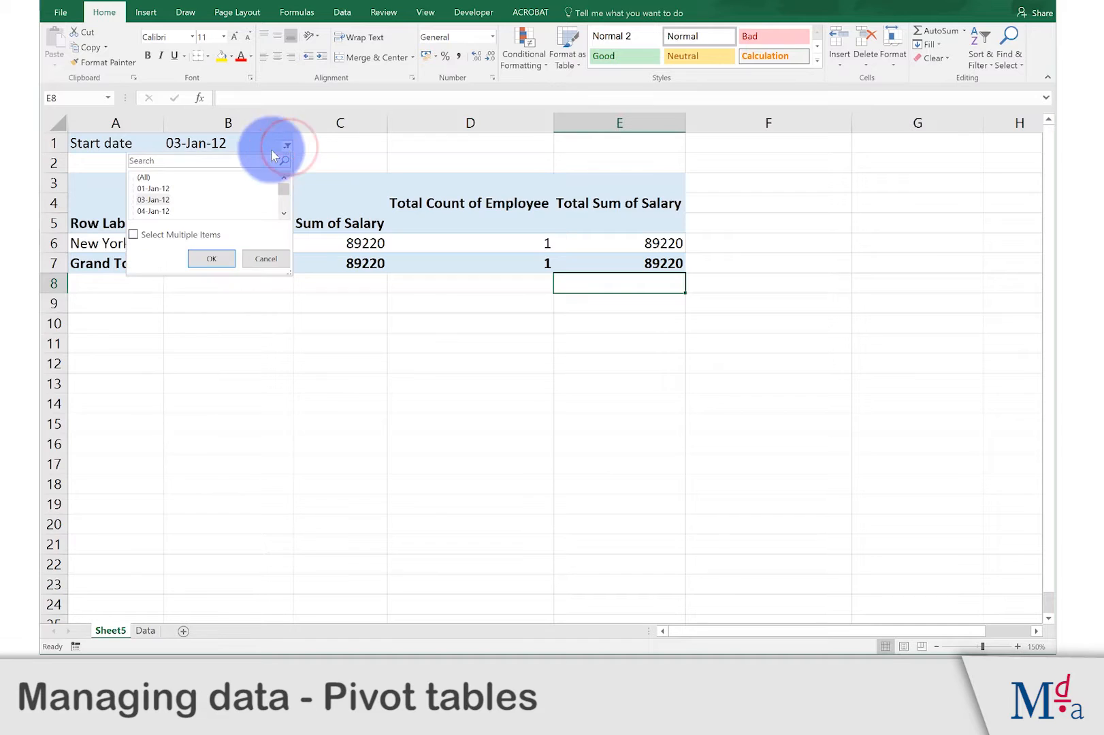
{"action": "left_click", "coordinate": [150, 178]}
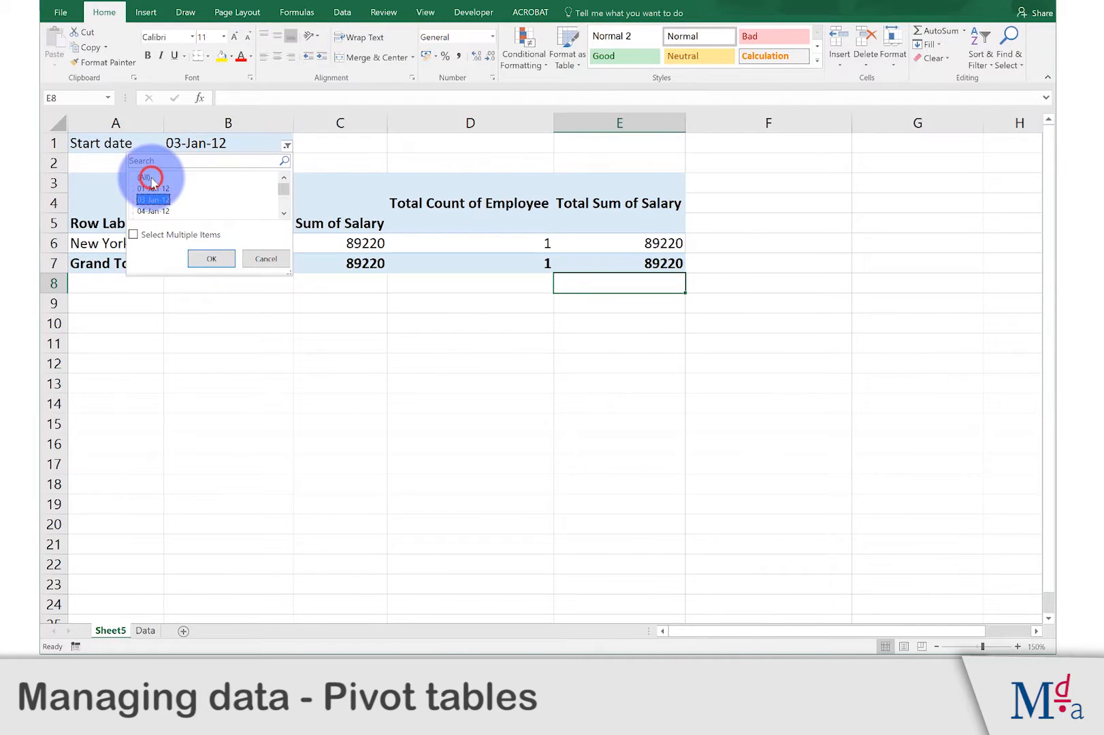
{"action": "left_click", "coordinate": [147, 178]}
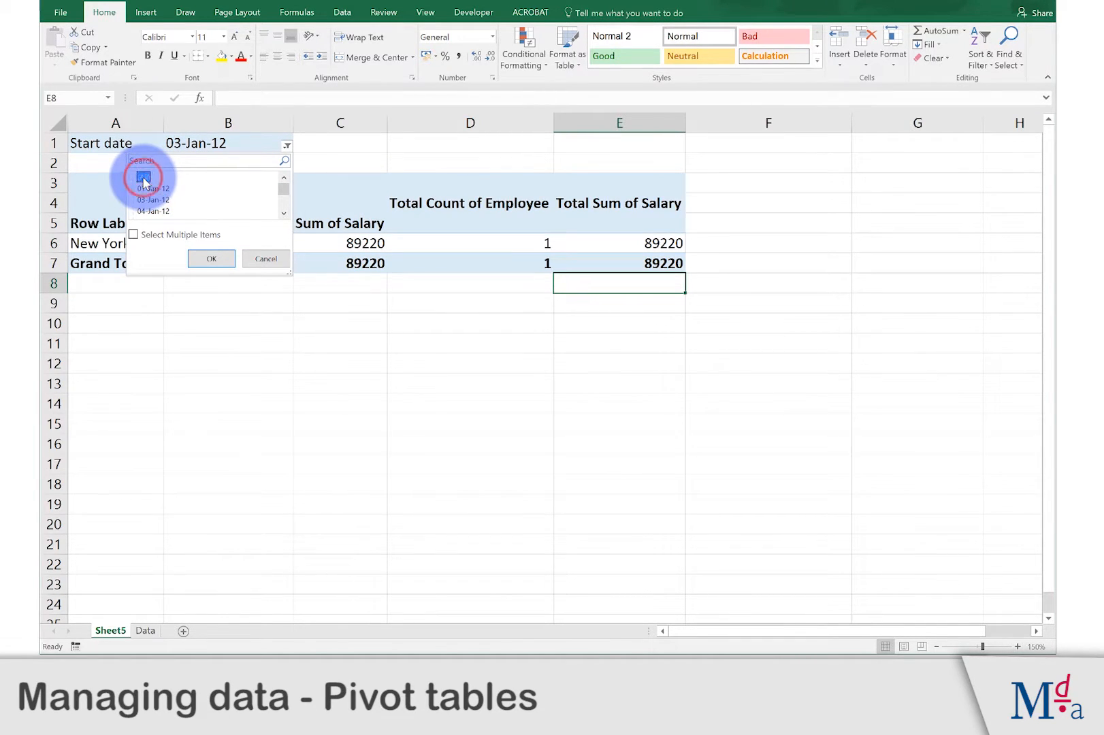
{"action": "left_click", "coordinate": [202, 258]}
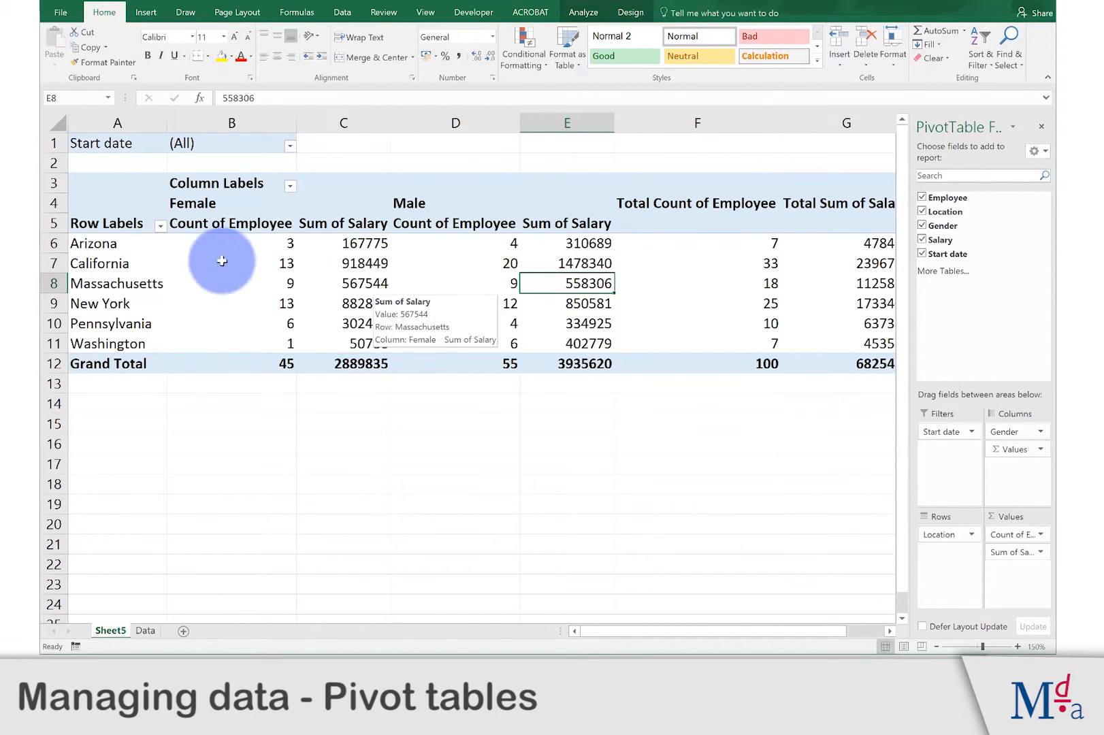
Group the Arizona, California and Massachusetts row labels together
{"action": "left_click", "coordinate": [139, 243]}
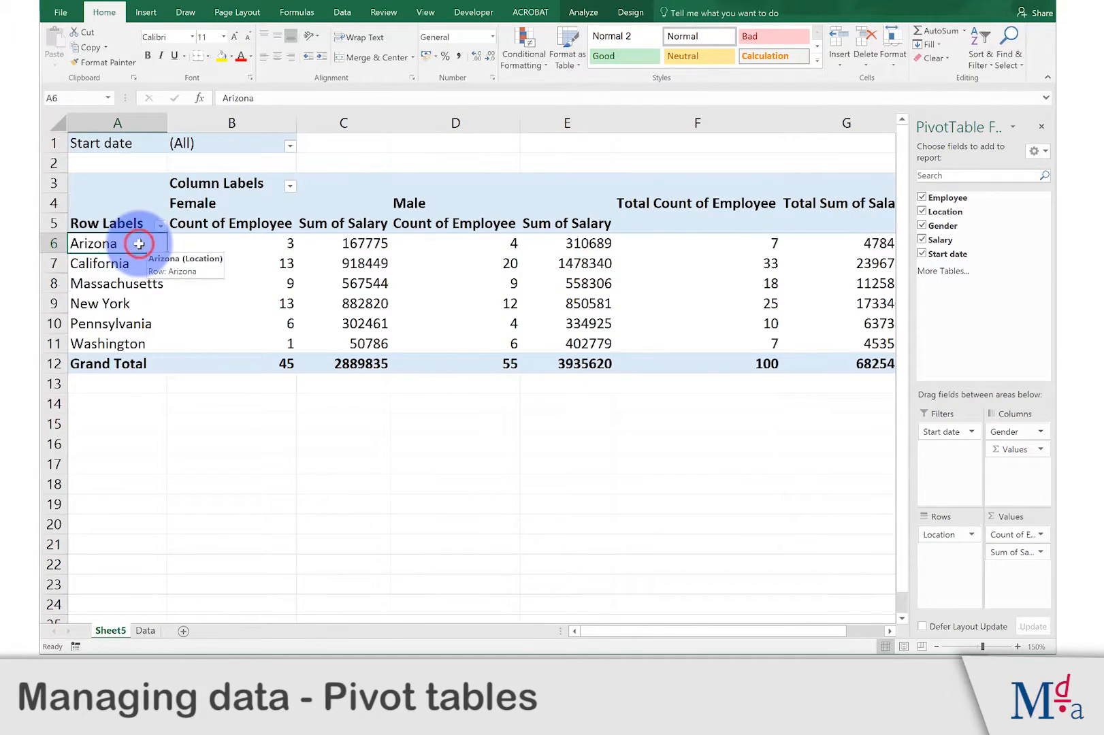
{"action": "left_click_drag", "start_coordinate": [139, 244], "coordinate": [156, 281]}
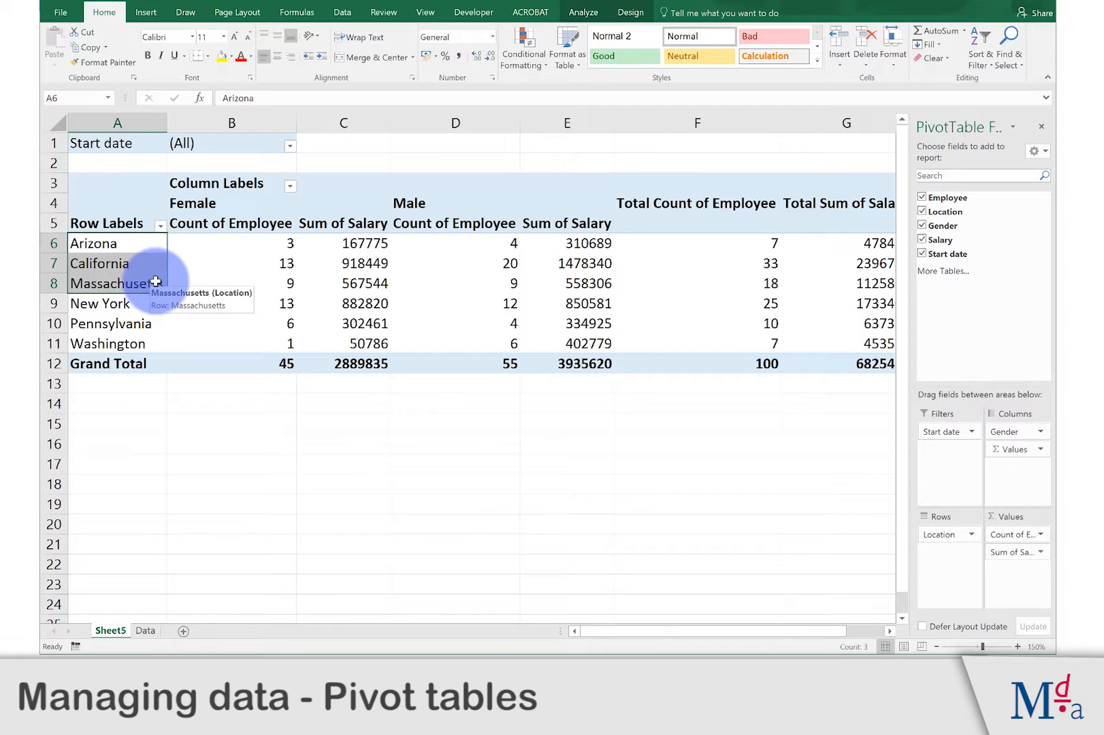
{"action": "left_click", "coordinate": [584, 12]}
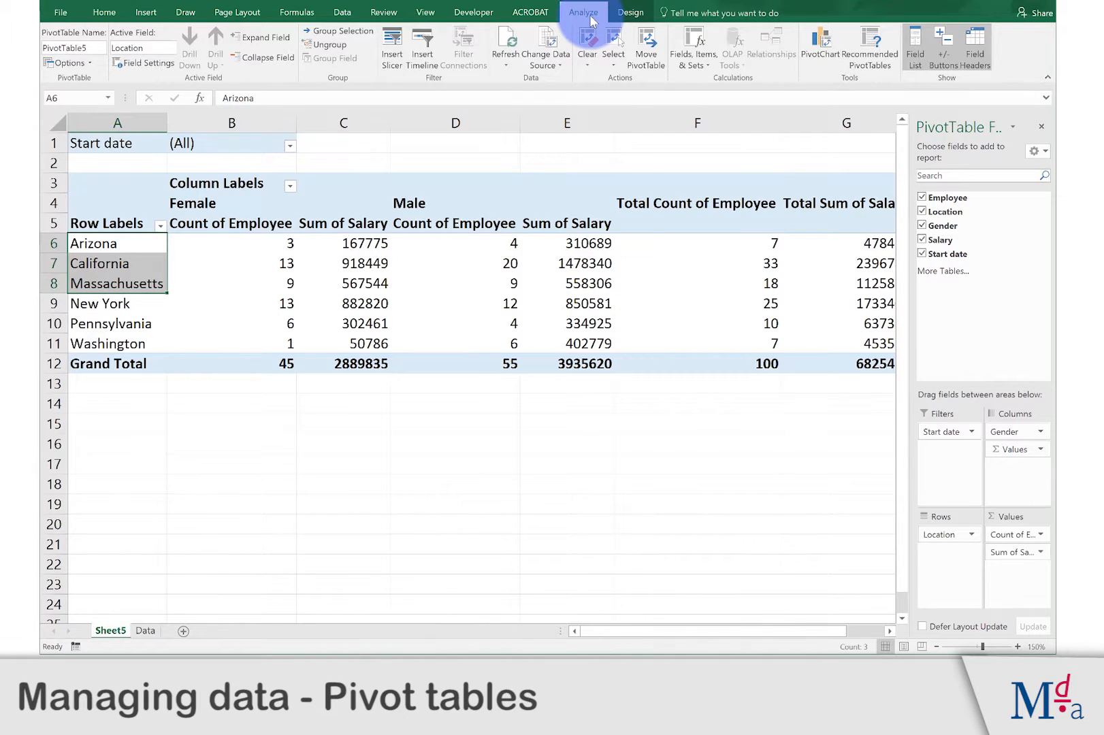
{"action": "left_click", "coordinate": [366, 32]}
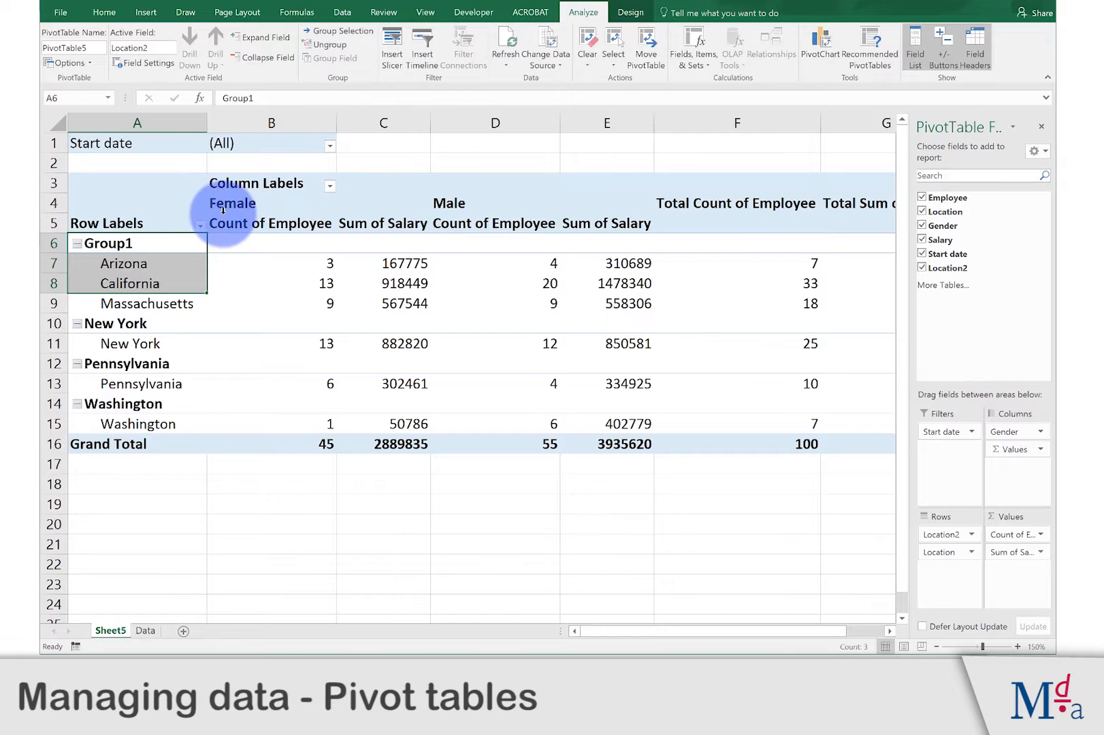
Group the New York, Pennsylvania and Washington row labels together
{"action": "left_click", "coordinate": [164, 325]}
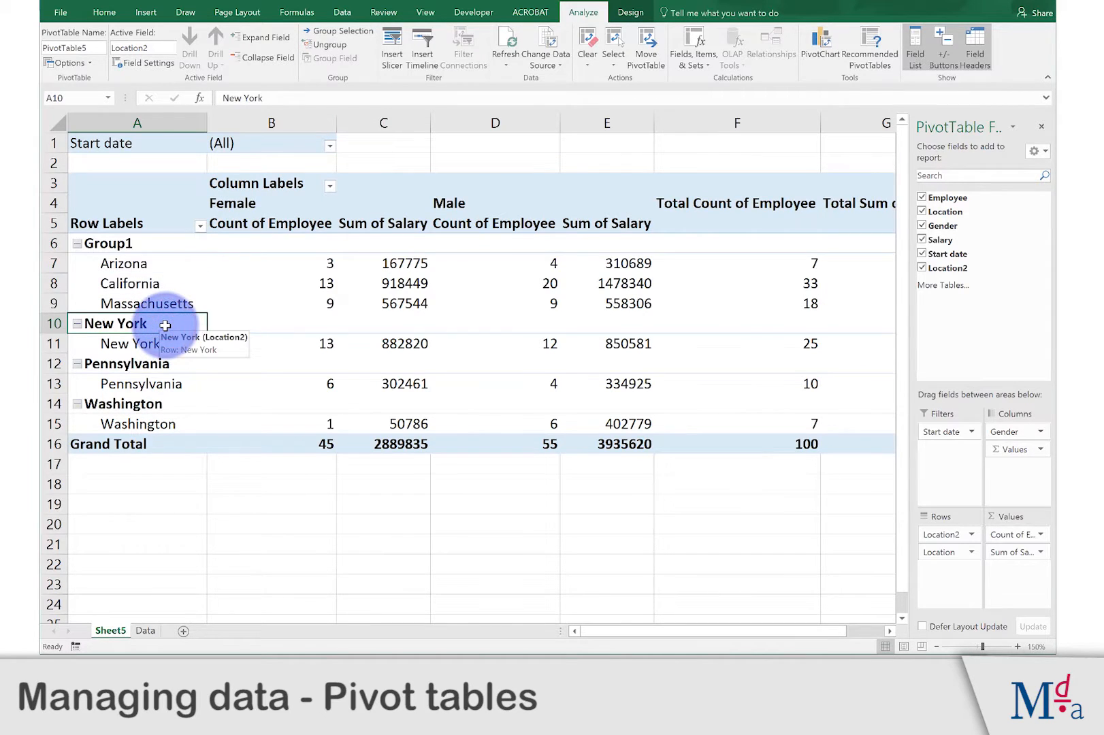
{"action": "left_click_drag", "start_coordinate": [164, 326], "coordinate": [156, 420]}
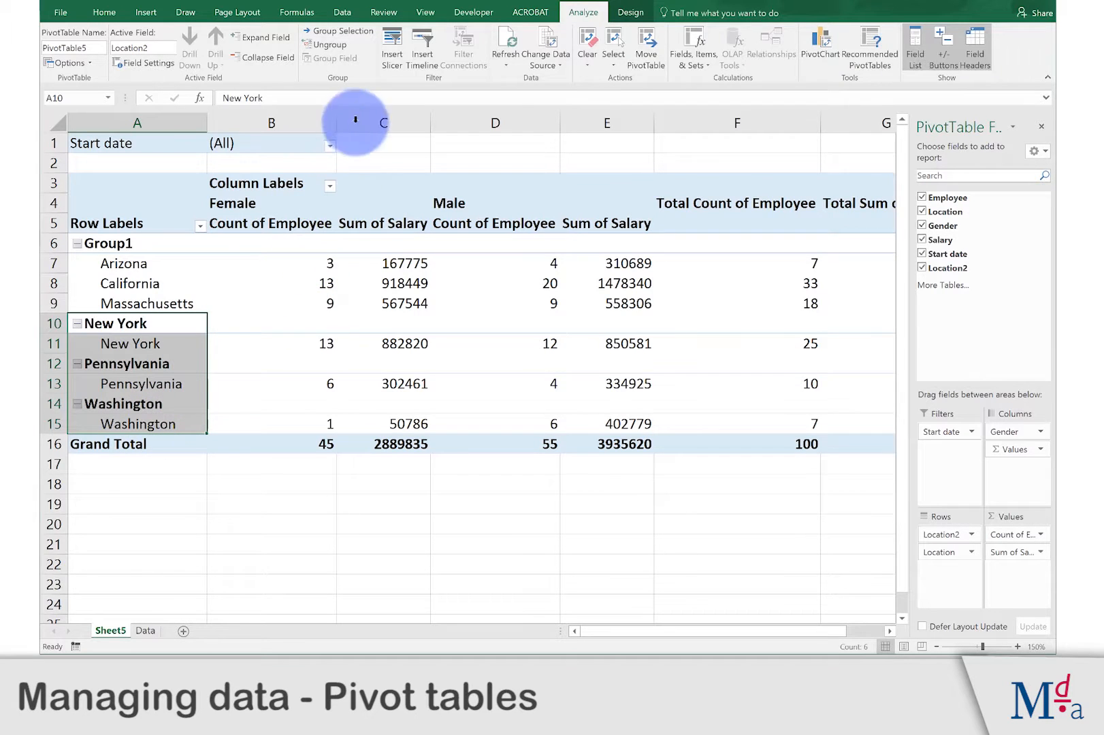
{"action": "left_click", "coordinate": [363, 32]}
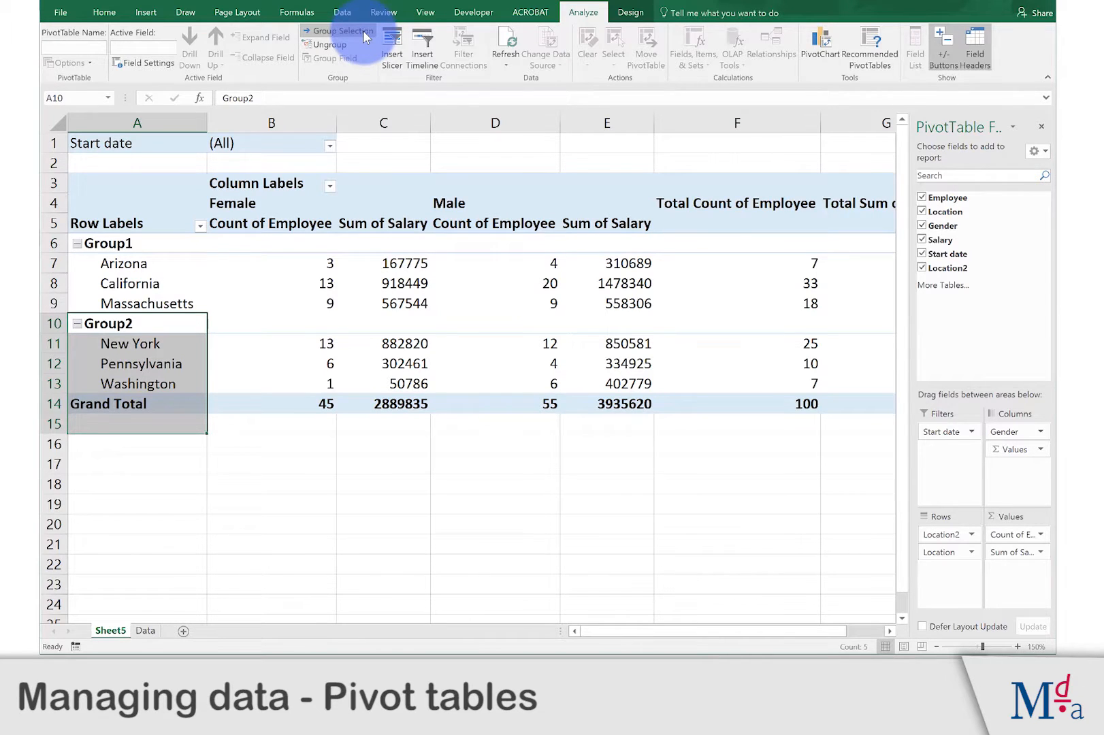
Rename the first location group as Sales and the second as Marketing
{"action": "left_click", "coordinate": [136, 245]}
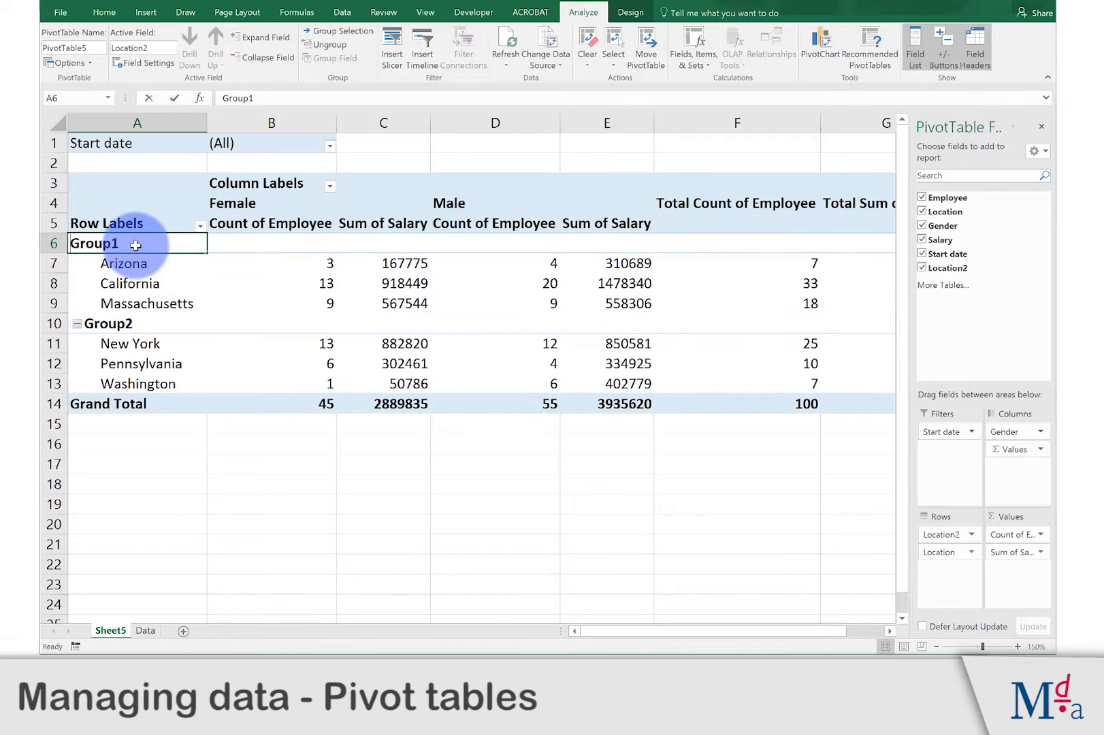
{"action": "type", "text": "Sales"}
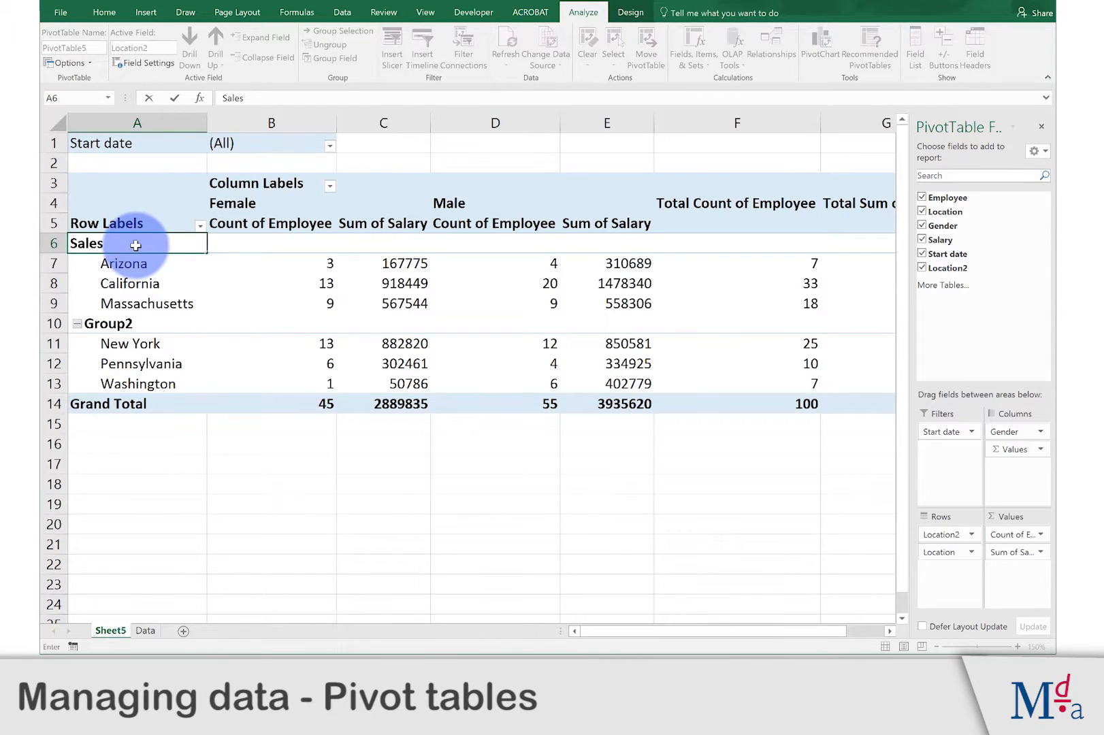
{"action": "key", "text": "Return"}
{"action": "key", "text": "Down"}
{"action": "key", "text": "Down"}
{"action": "key", "text": "Down"}
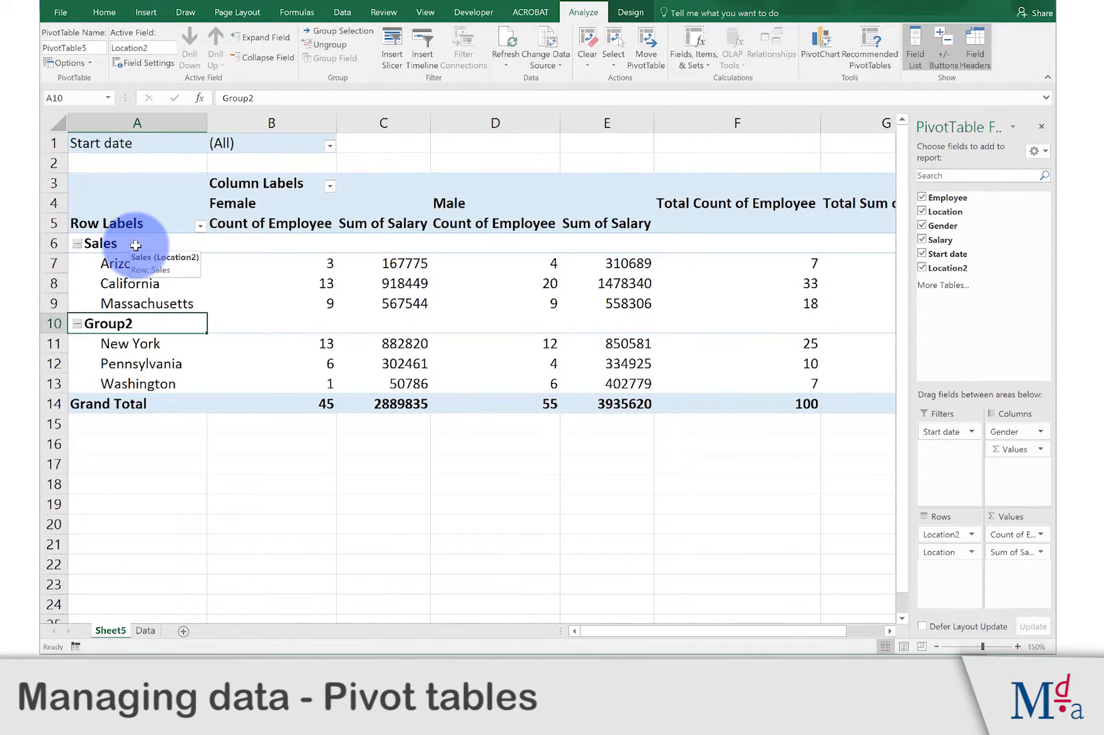
{"action": "type", "text": "Mar"}
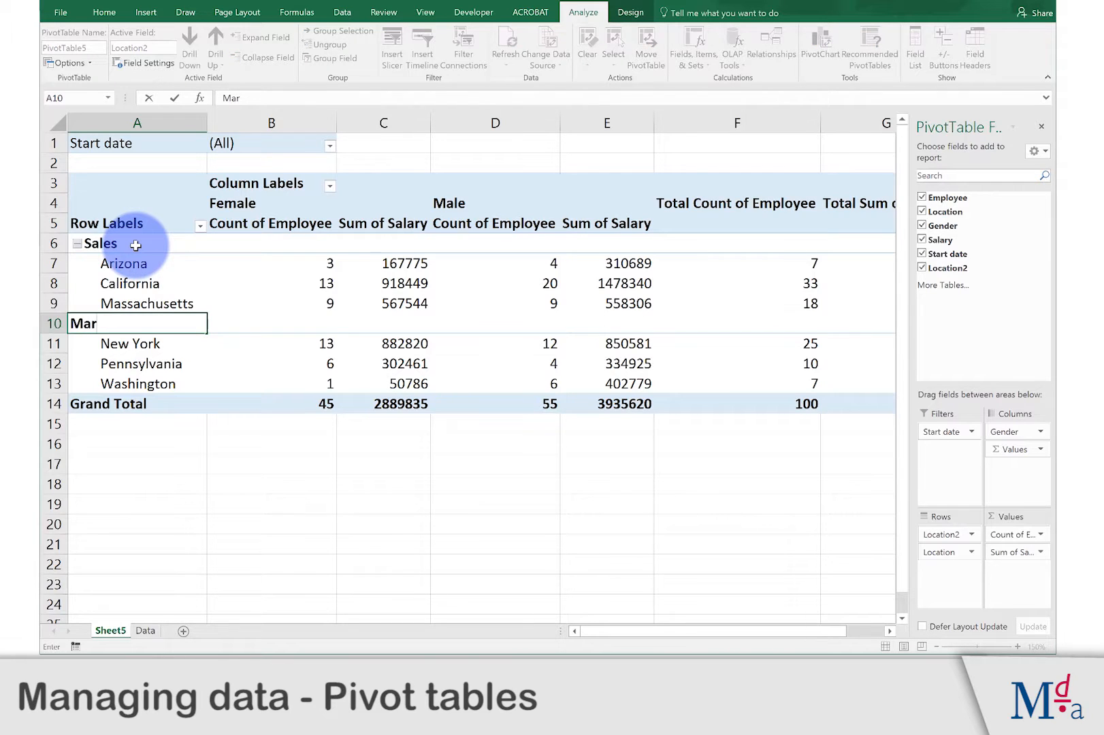
{"action": "type", "text": "keting"}
{"action": "key", "text": "Return"}
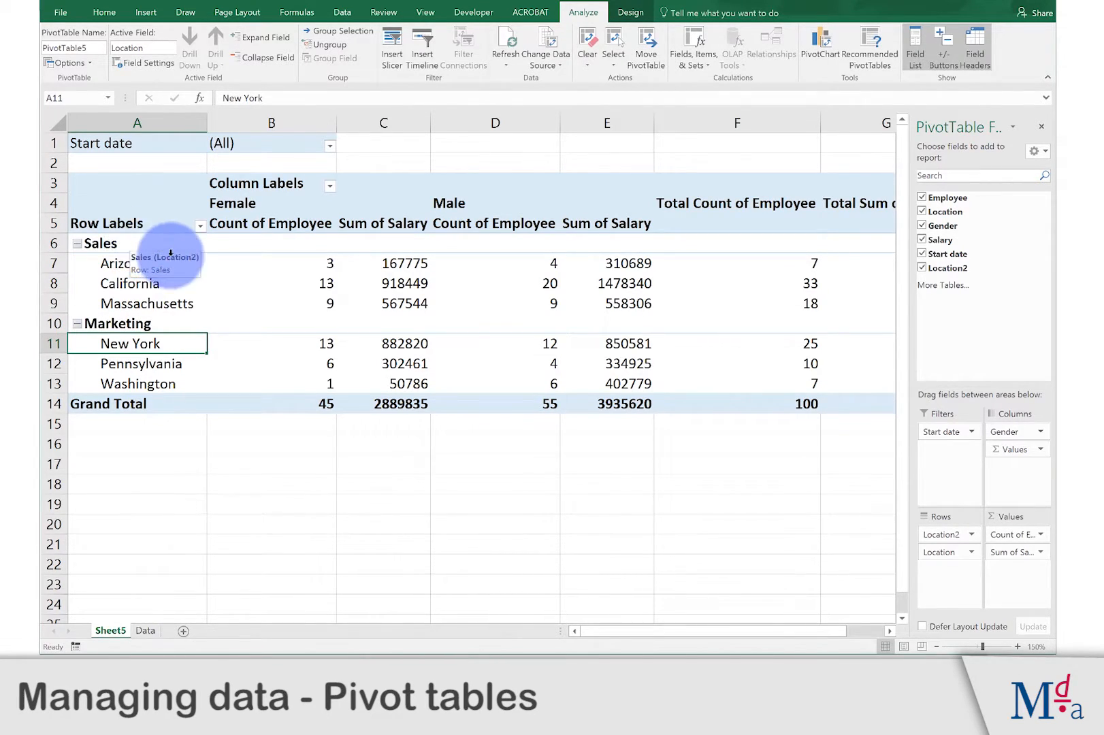
Rename the Count of Employee value field as Number and the Sum of Salary field as Salaries
{"action": "left_click", "coordinate": [286, 225]}
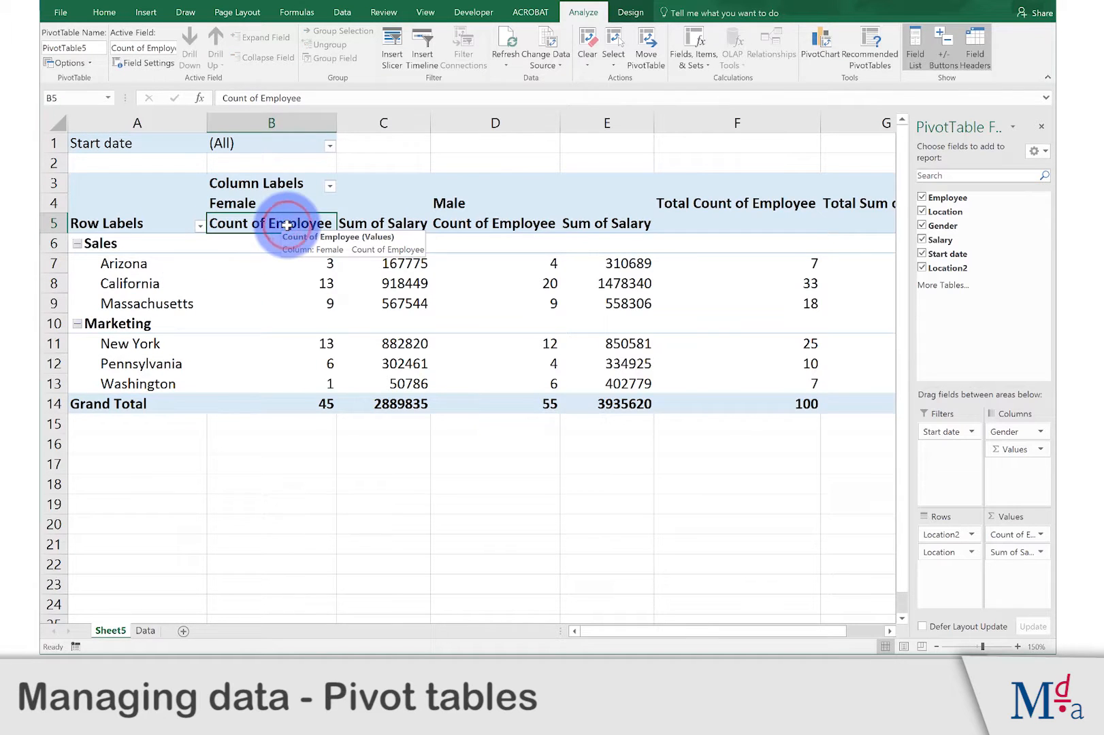
{"action": "type", "text": "Numbe"}
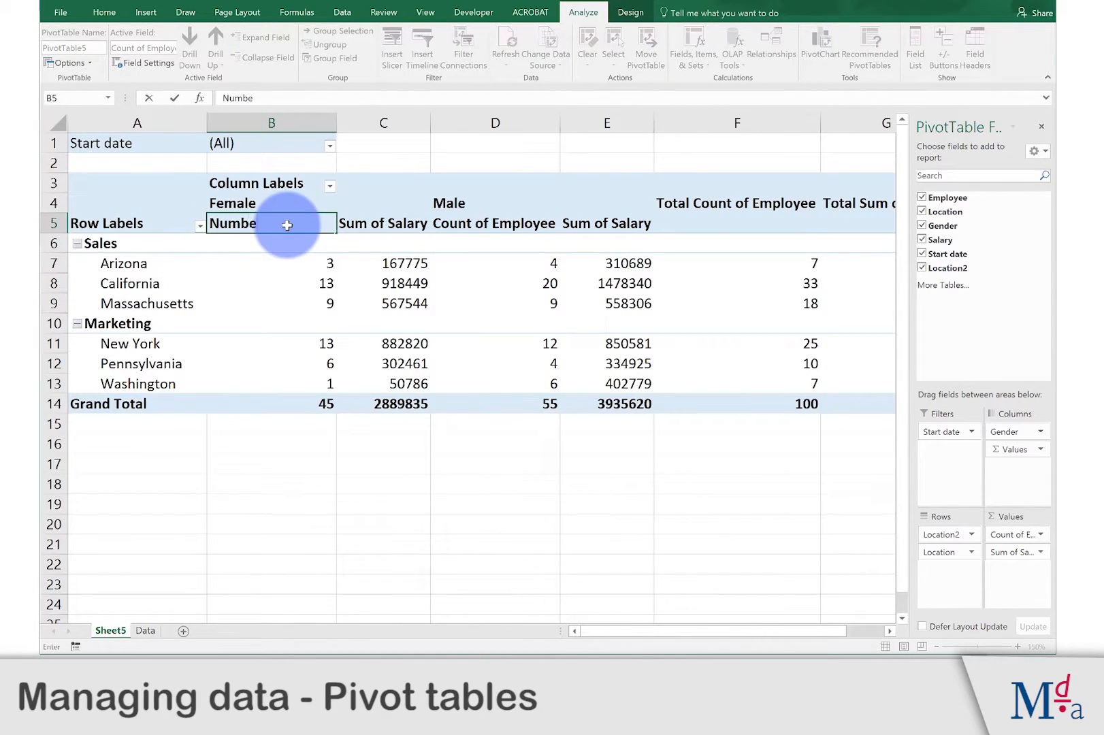
{"action": "type", "text": "r"}
{"action": "key", "text": "Return"}
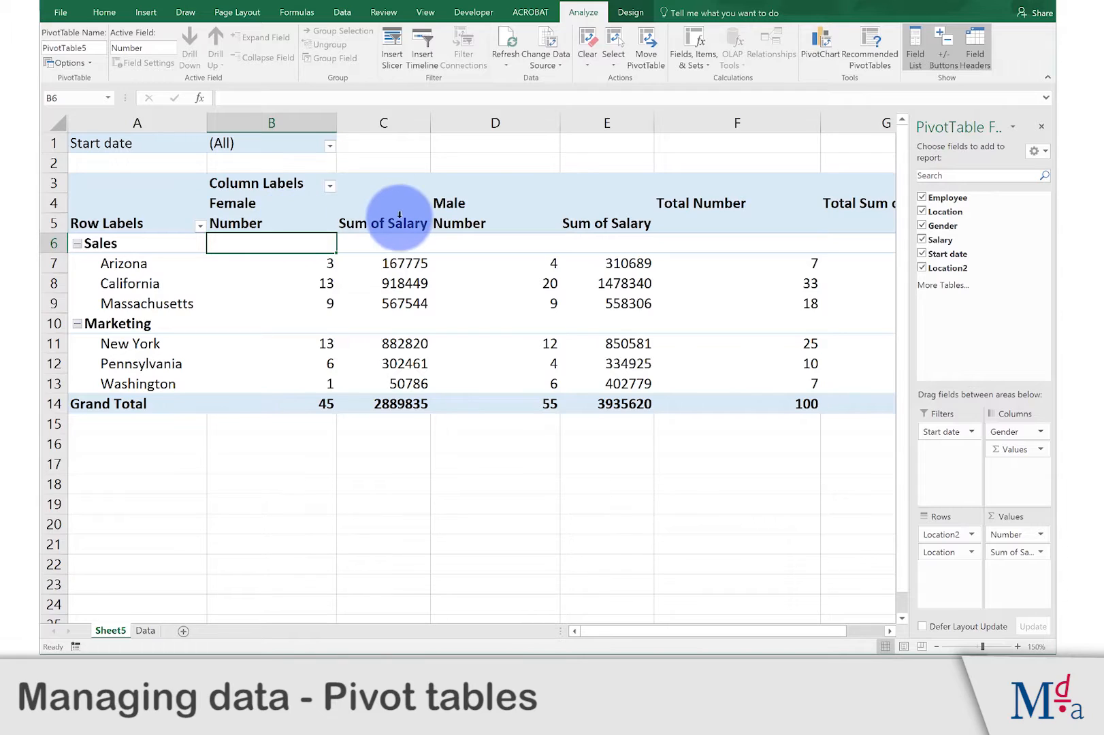
{"action": "left_click", "coordinate": [399, 223]}
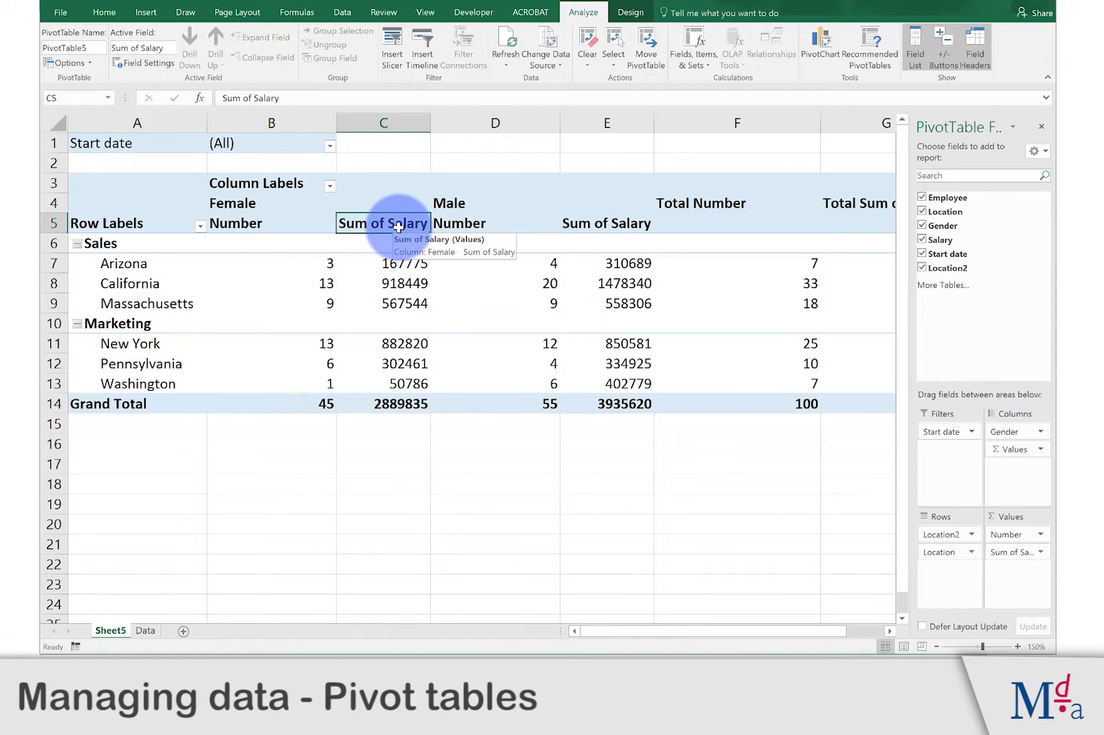
{"action": "type", "text": "Sala"}
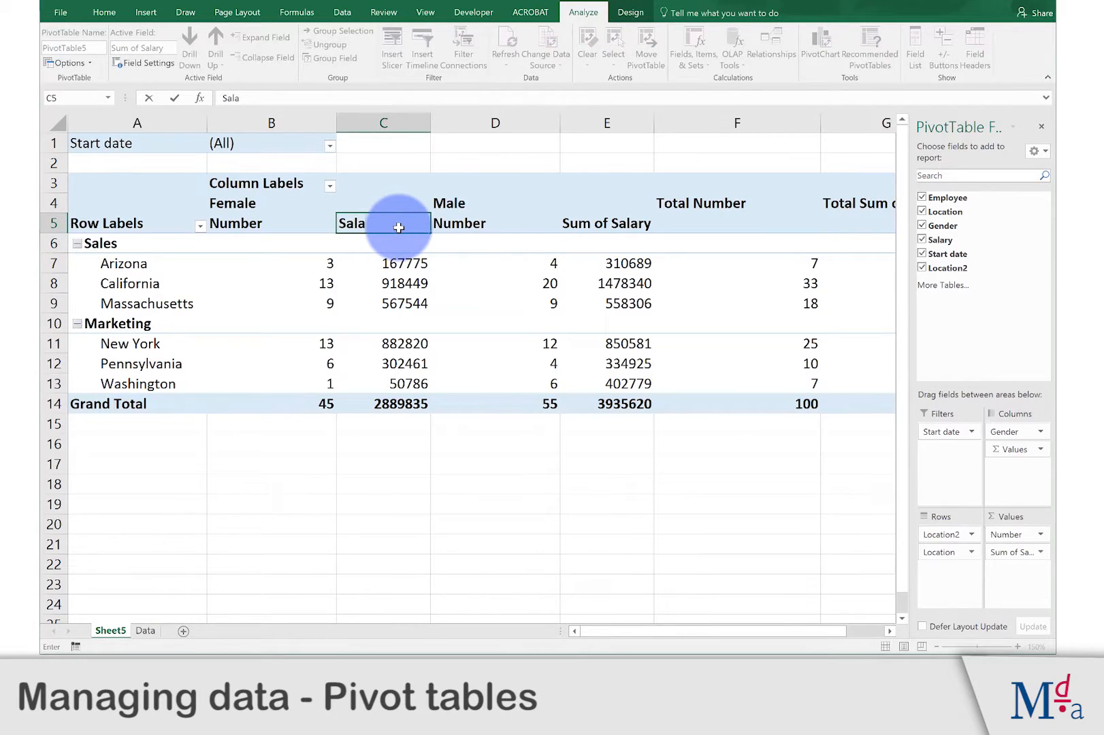
{"action": "type", "text": "ries"}
{"action": "key", "text": "Return"}
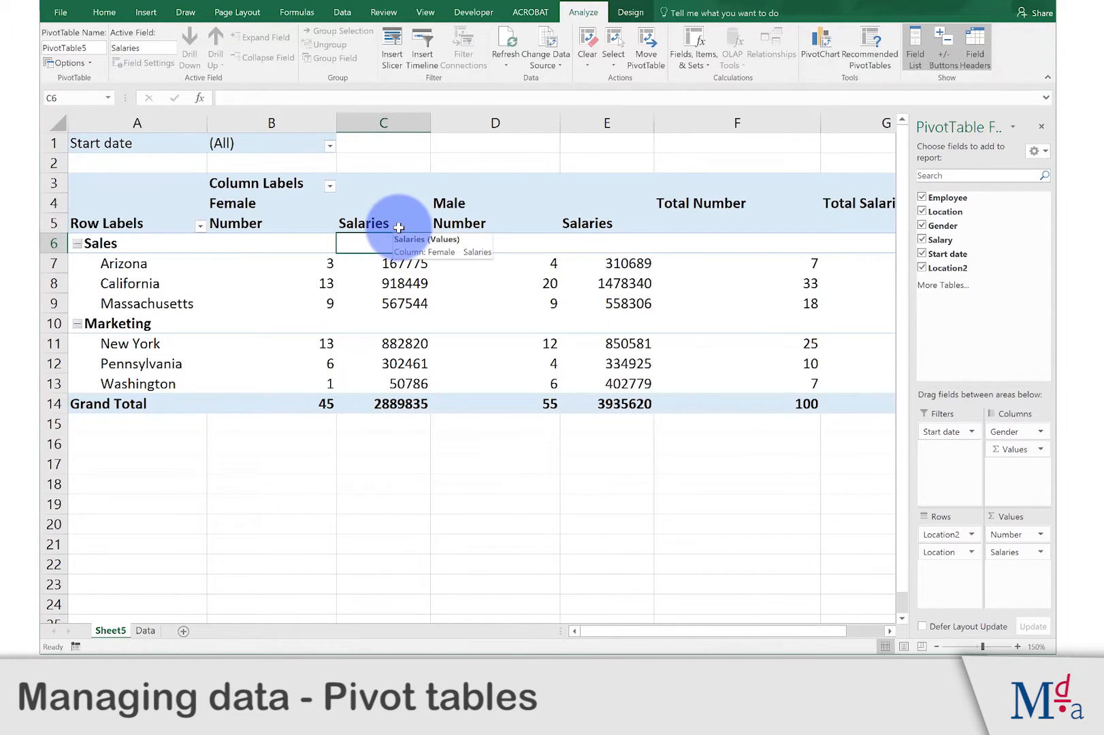
Show all pivot table subtotals at the bottom of each group and turn grand totals on for columns only
{"action": "left_click", "coordinate": [464, 462]}
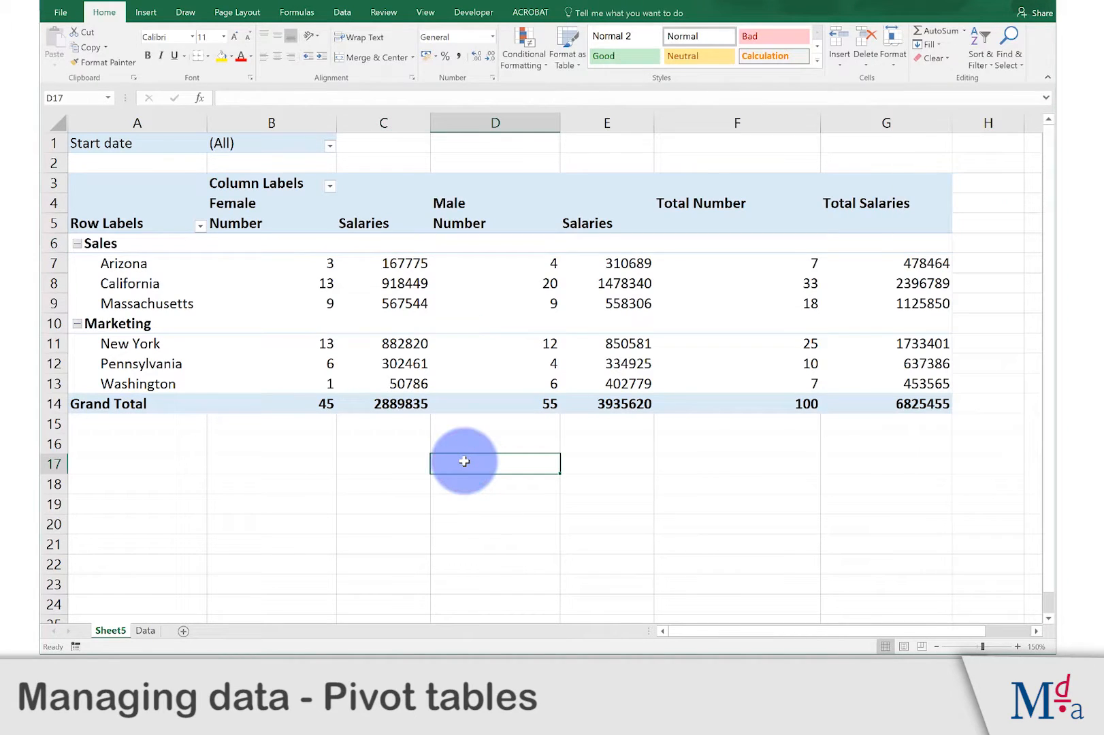
{"action": "left_click", "coordinate": [486, 355]}
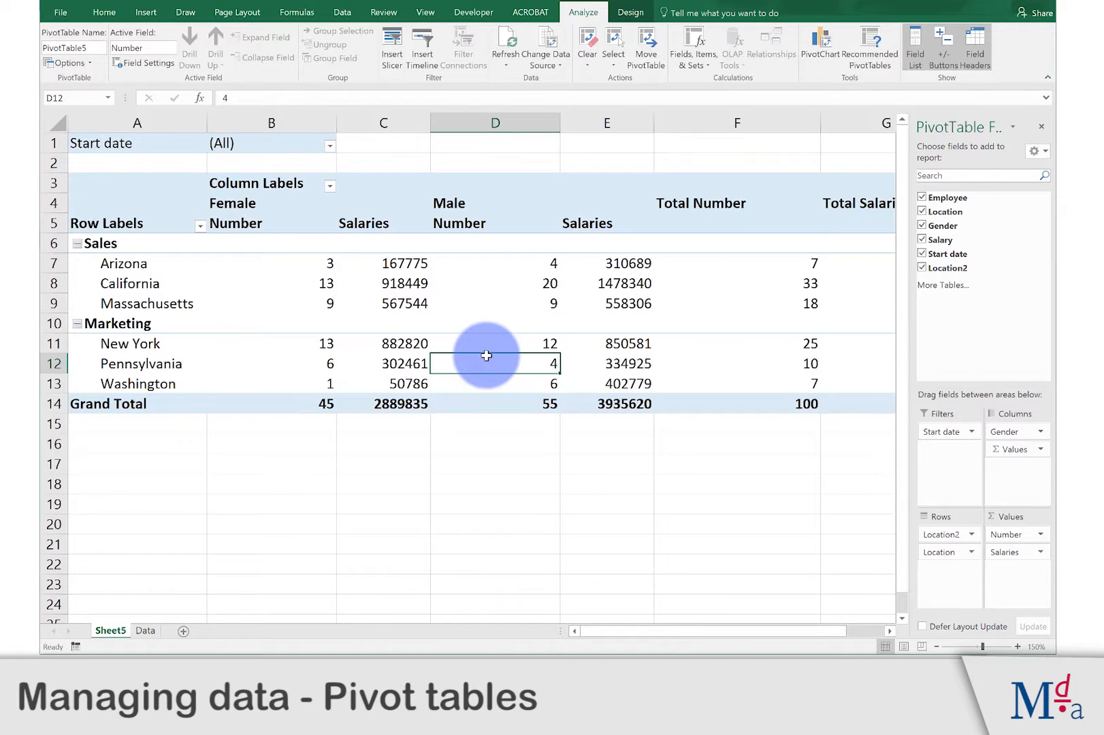
{"action": "left_click", "coordinate": [646, 15]}
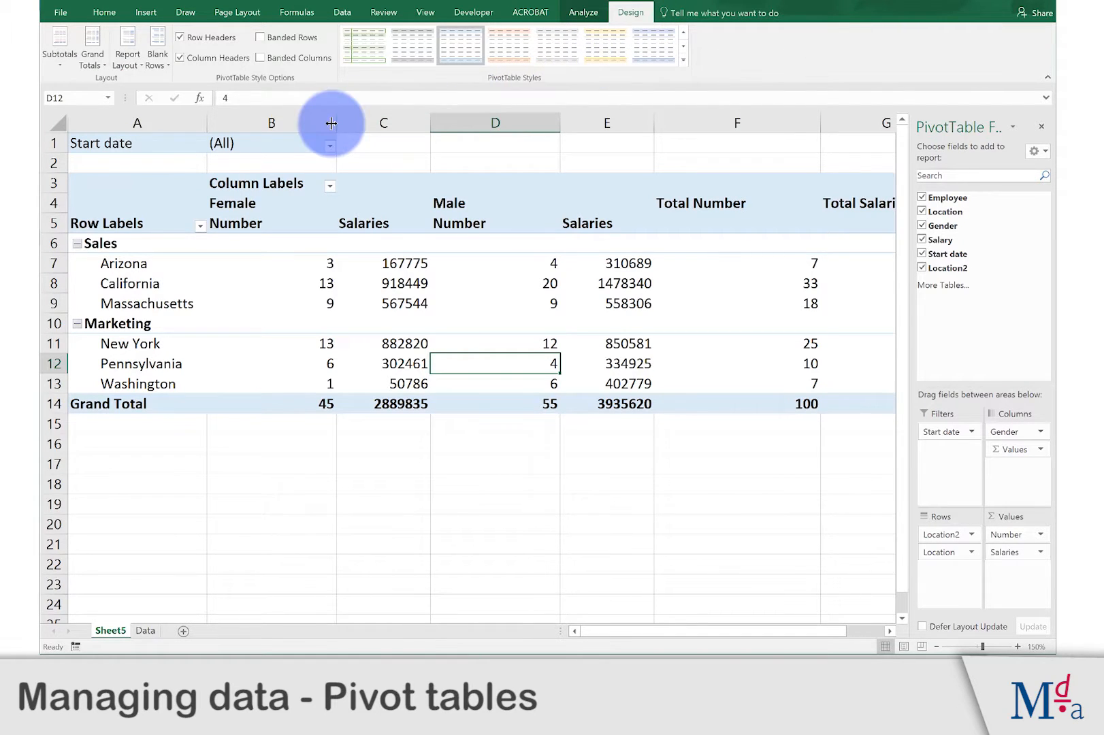
{"action": "left_click", "coordinate": [65, 50]}
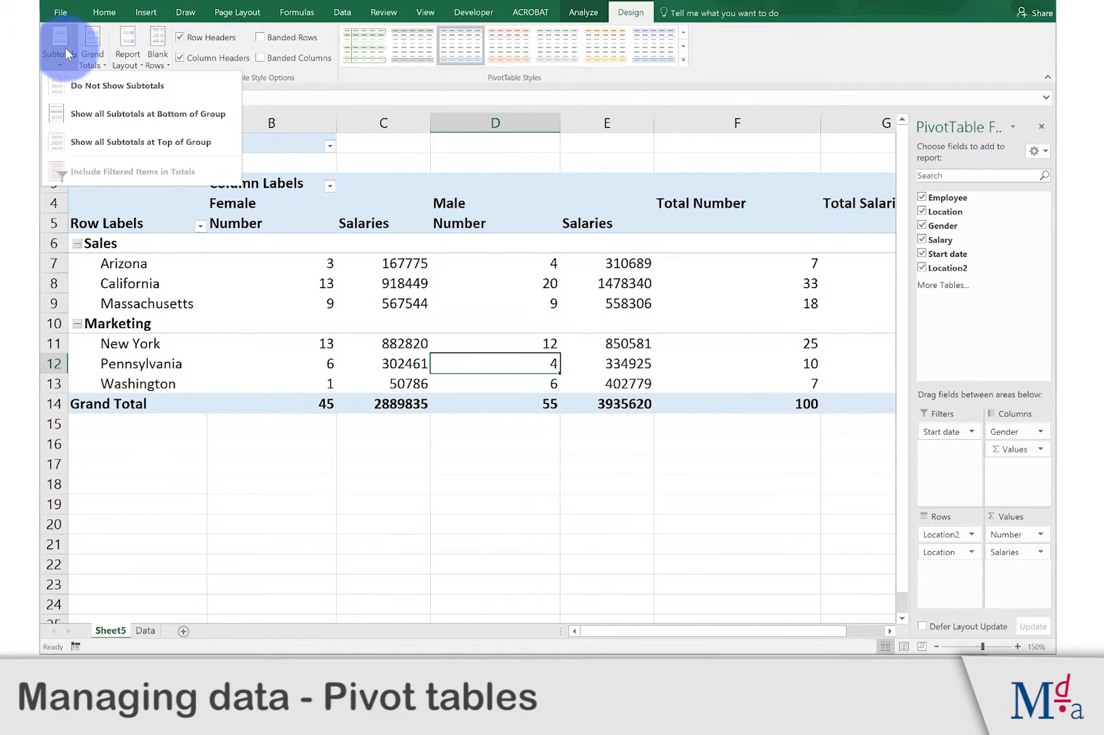
{"action": "left_click", "coordinate": [72, 111]}
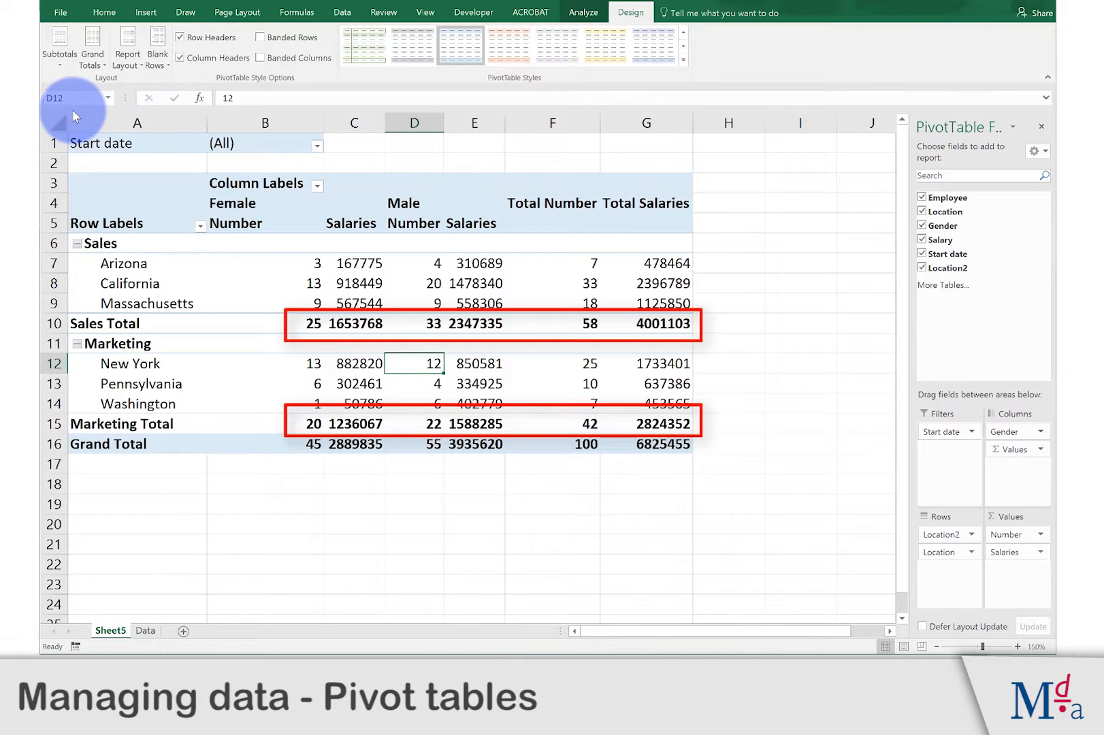
{"action": "left_click", "coordinate": [98, 46]}
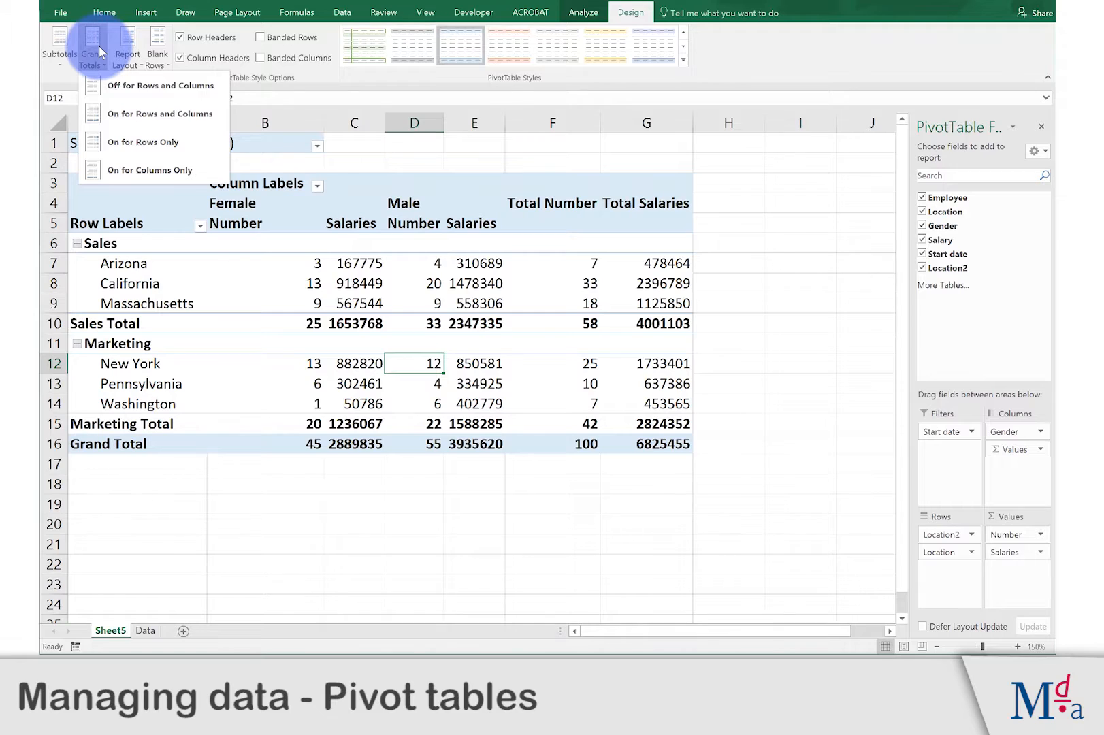
{"action": "left_click", "coordinate": [136, 170]}
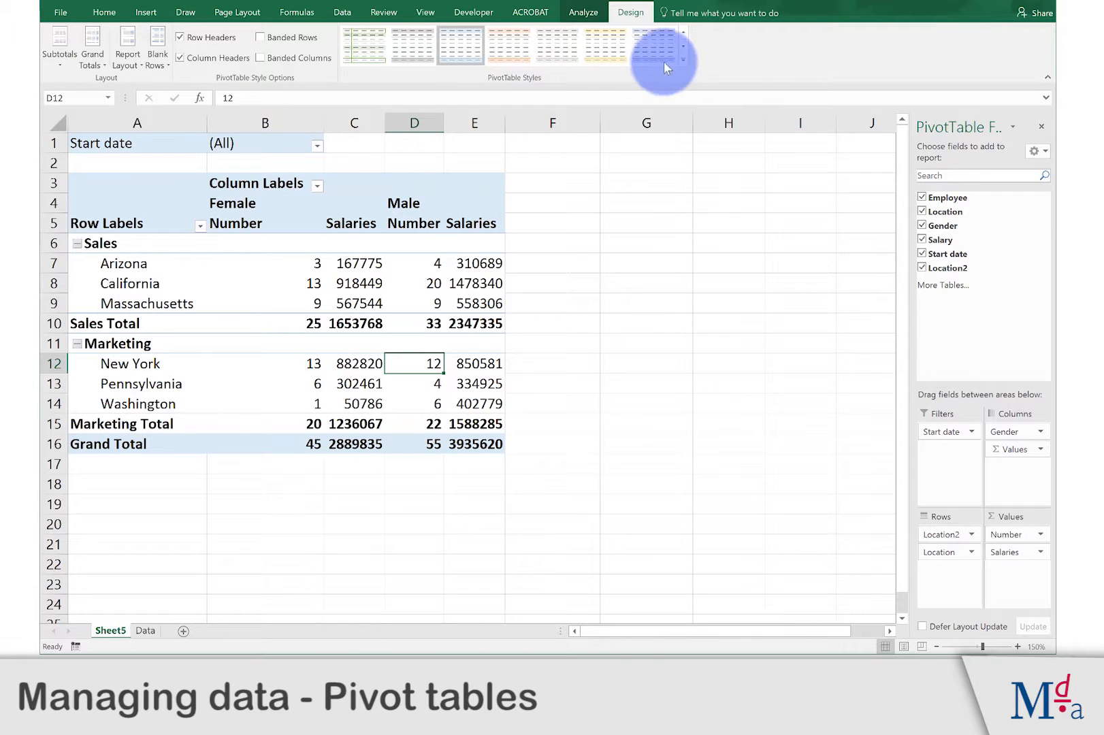
Apply the sixth style of the Dark category, in dark blue, to the pivot table and turn on banded rows
{"action": "left_click", "coordinate": [682, 58]}
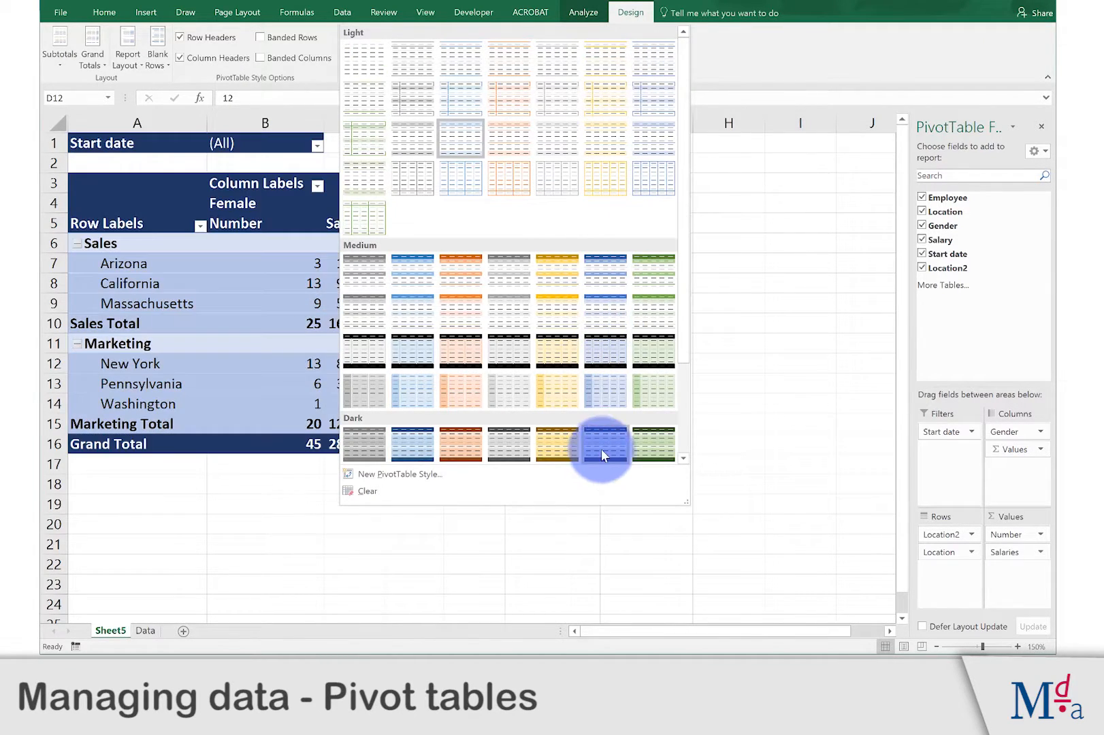
{"action": "left_click", "coordinate": [601, 448]}
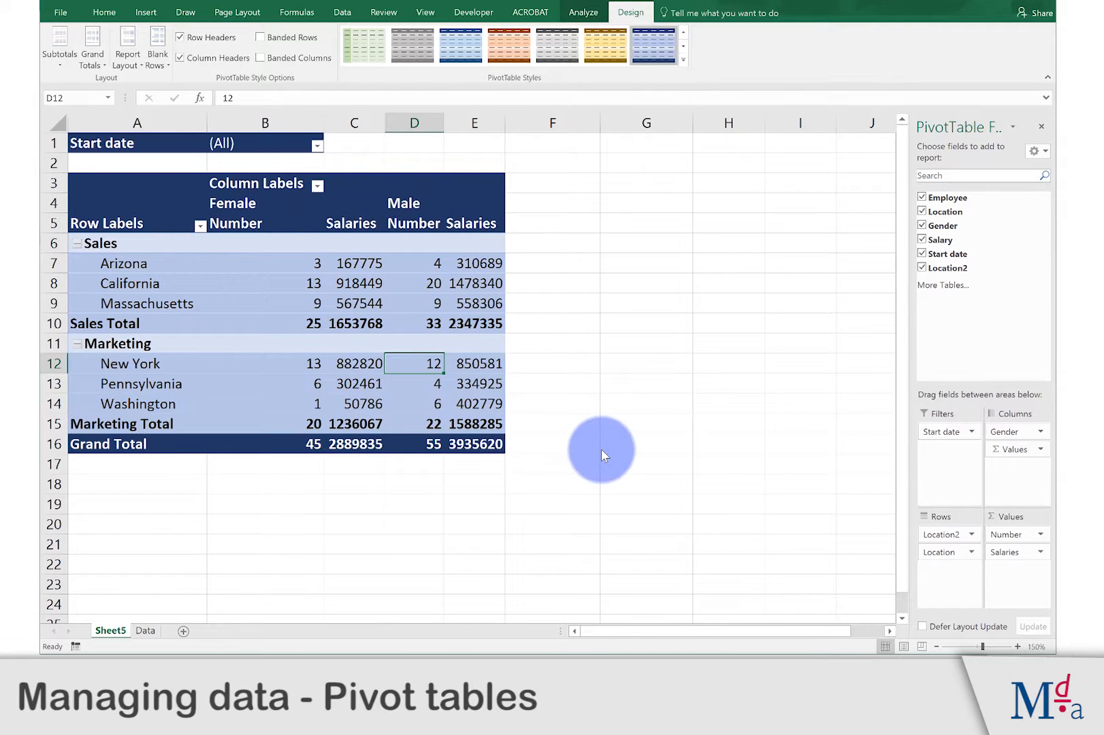
{"action": "left_click", "coordinate": [264, 38]}
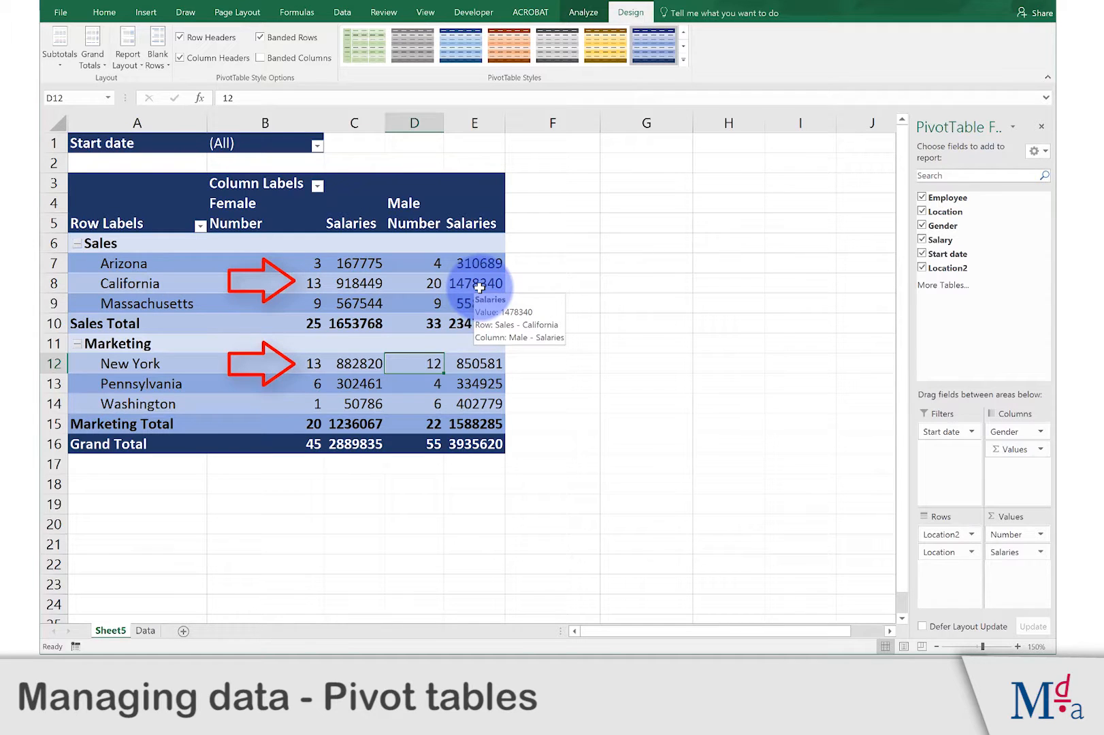
Change the employee location in cell B6 of the Data sheet to California
{"action": "left_click", "coordinate": [147, 631]}
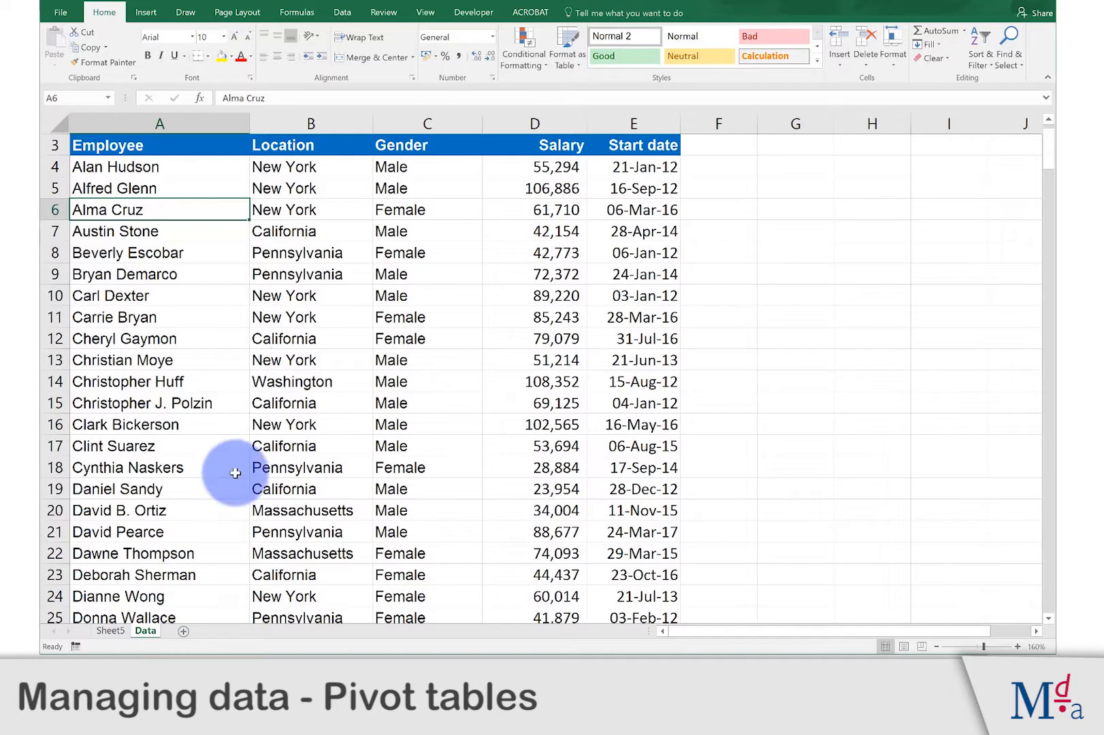
{"action": "left_click", "coordinate": [338, 216]}
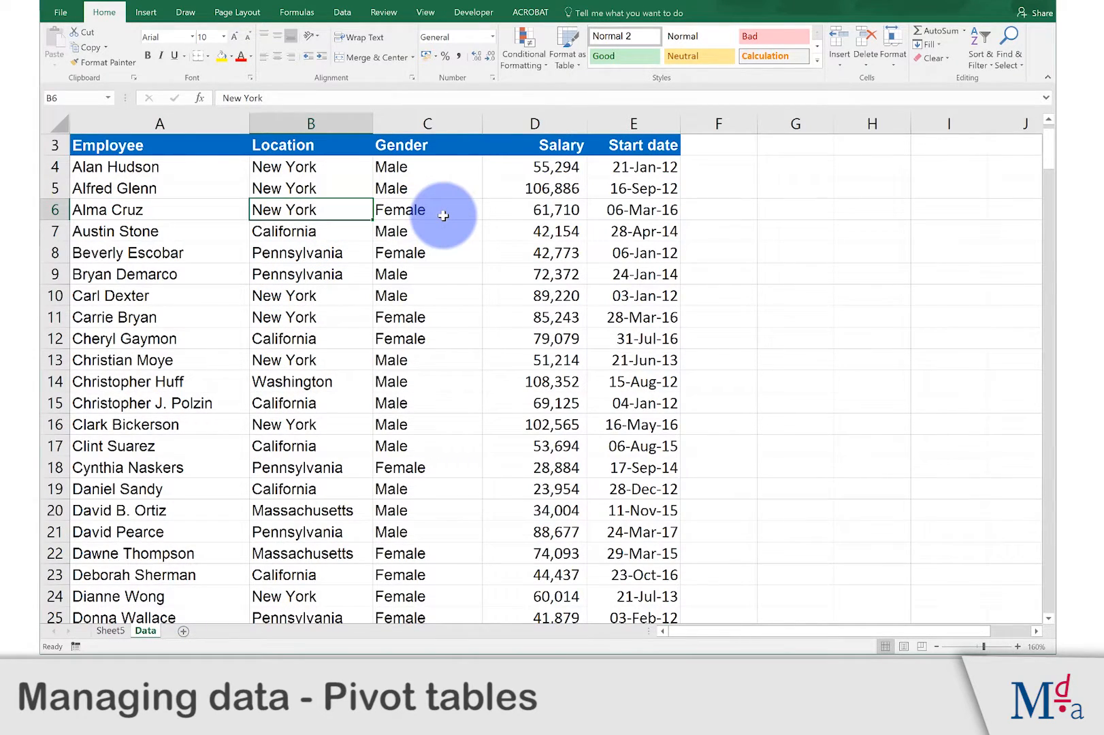
{"action": "type", "text": "California"}
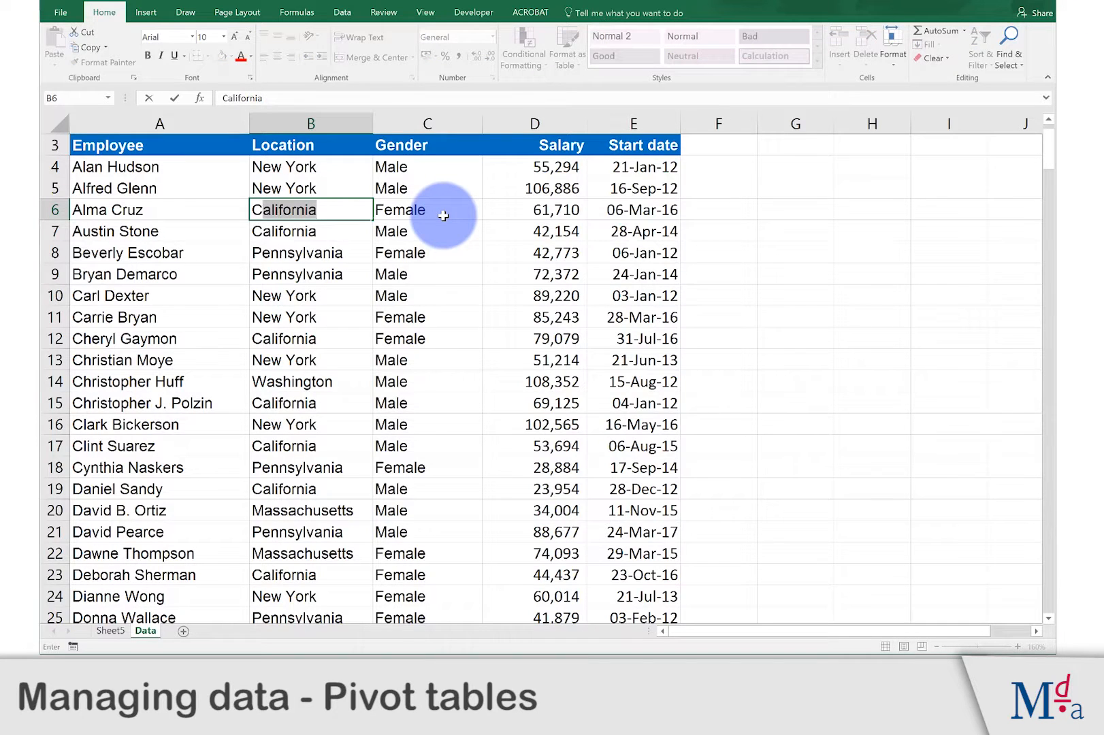
{"action": "key", "text": "Return"}
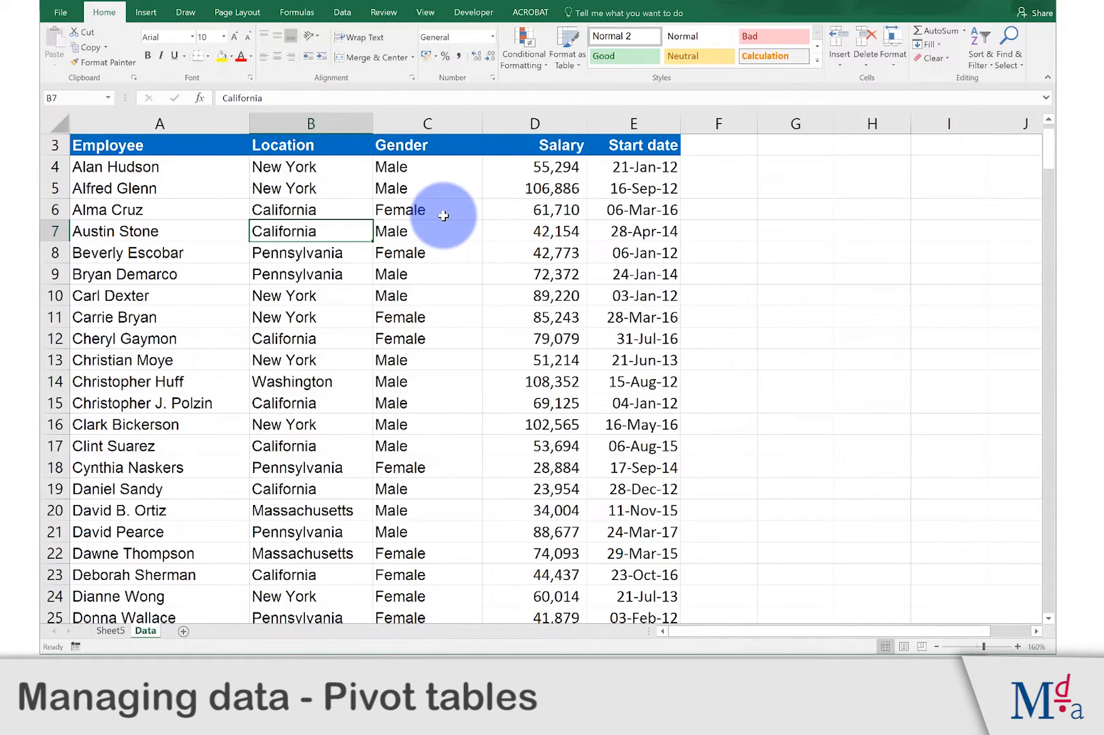
Refresh the pivot table on Sheet5 so it picks up the changed source data
{"action": "left_click", "coordinate": [110, 631]}
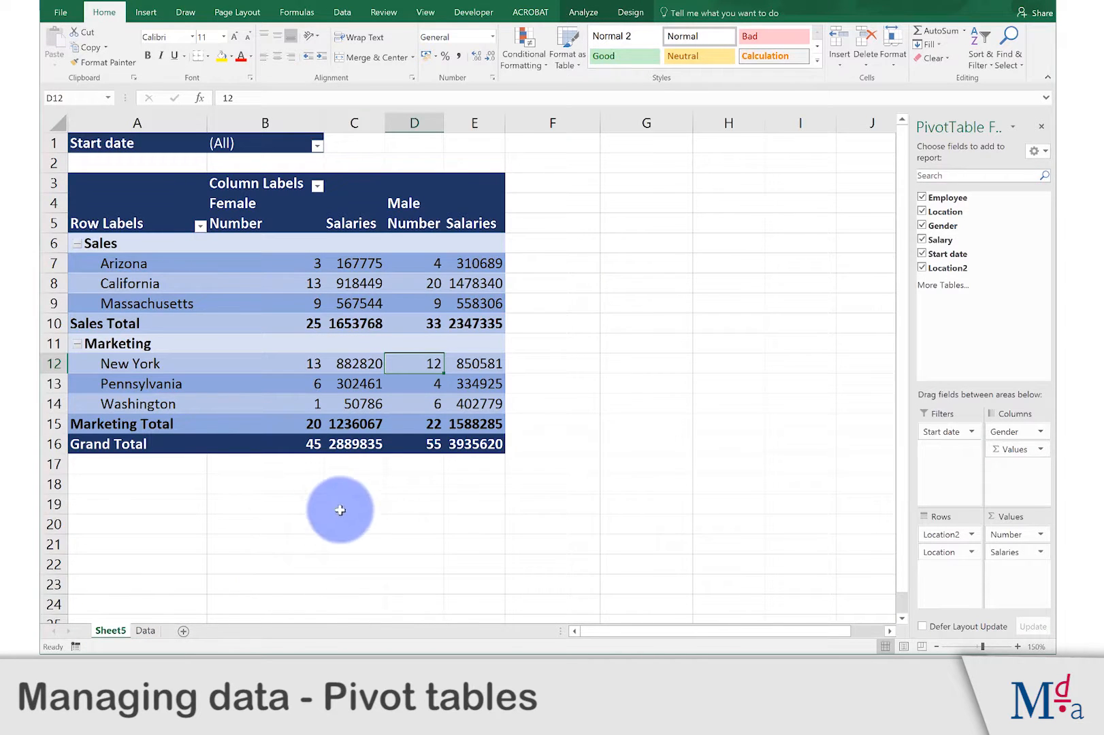
{"action": "mouse_move", "coordinate": [436, 356]}
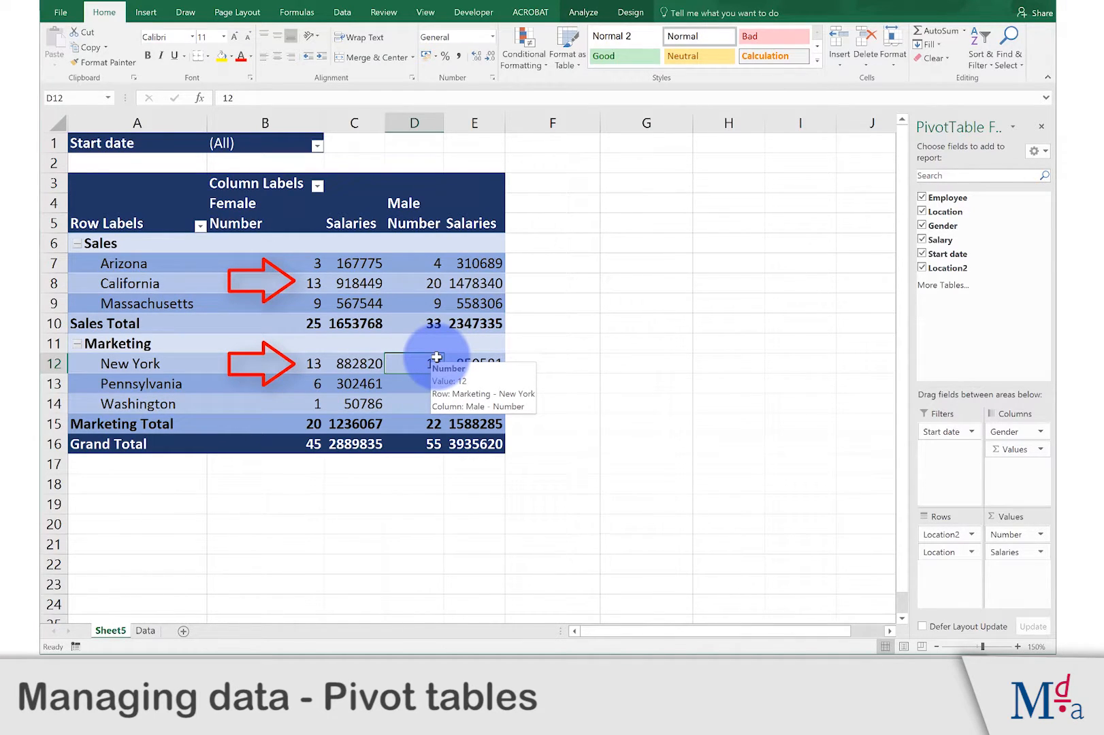
{"action": "left_click", "coordinate": [599, 19]}
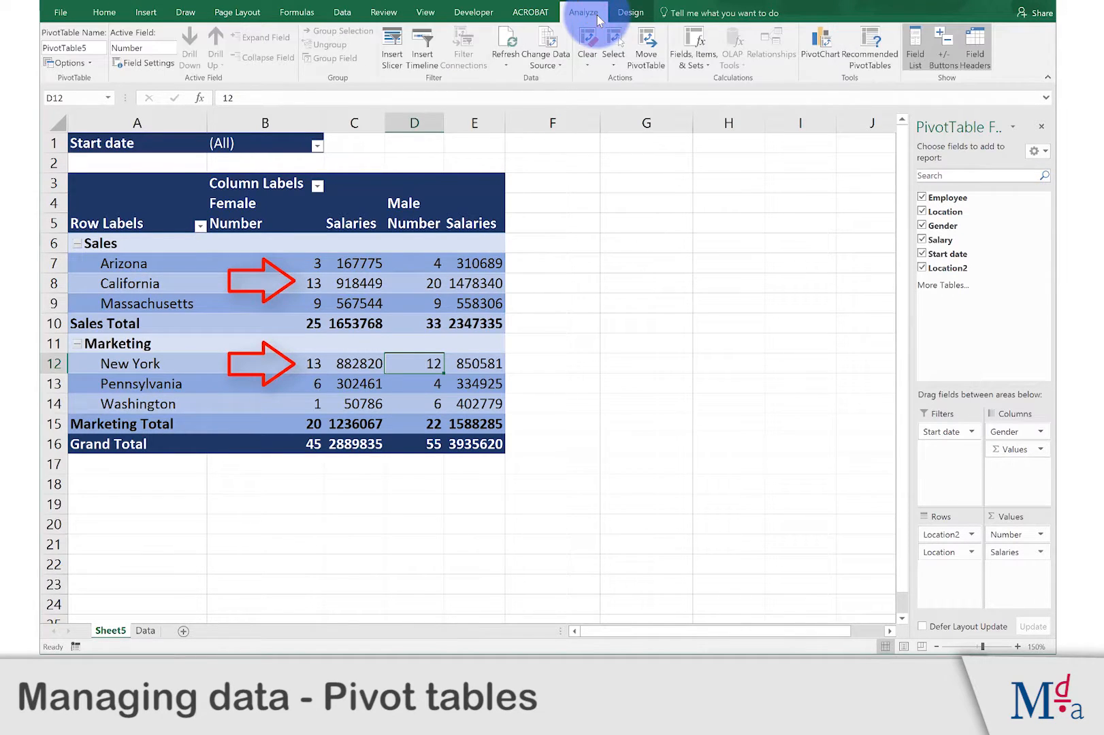
{"action": "left_click", "coordinate": [510, 48]}
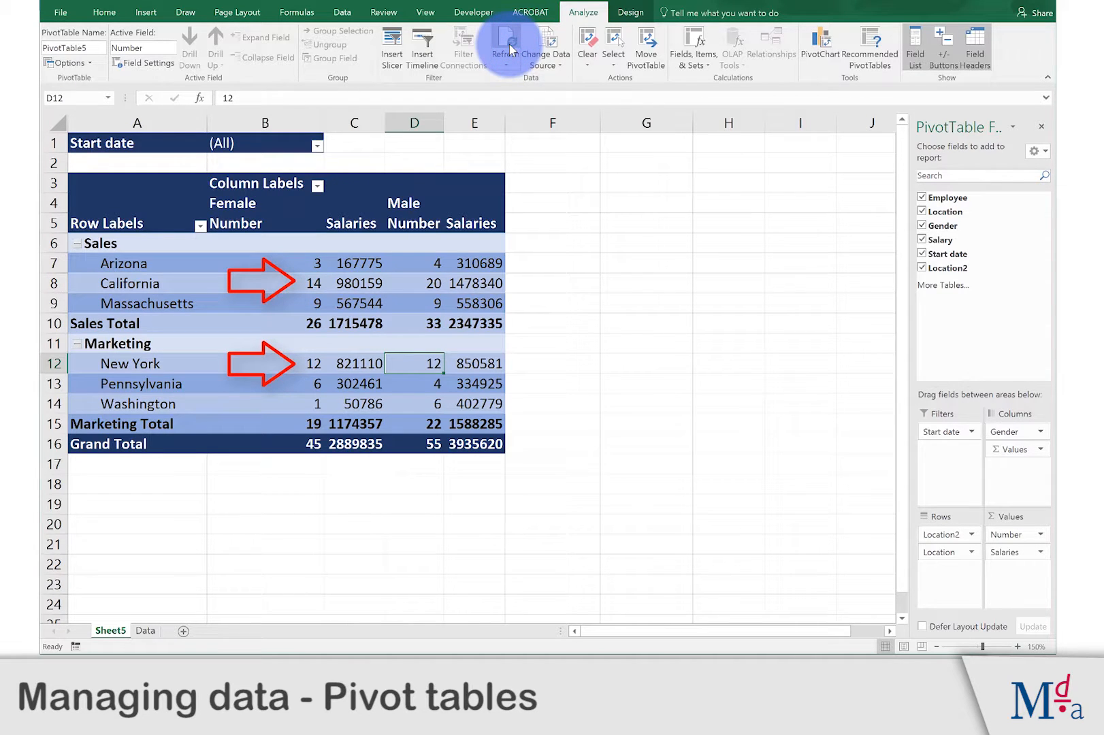